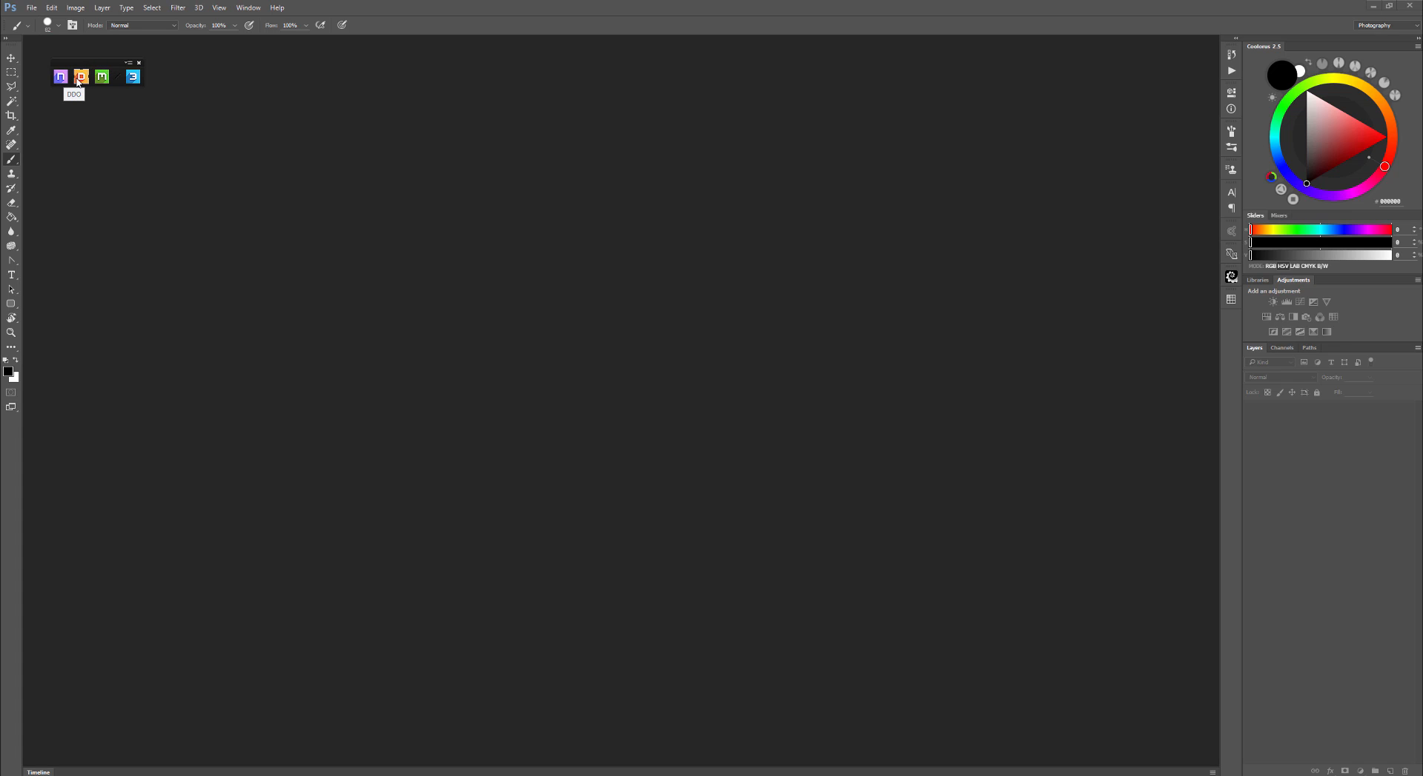
- Open the DDO Baker Creator panel and reposition it
click(77, 80)
drag(191, 128, 205, 129)
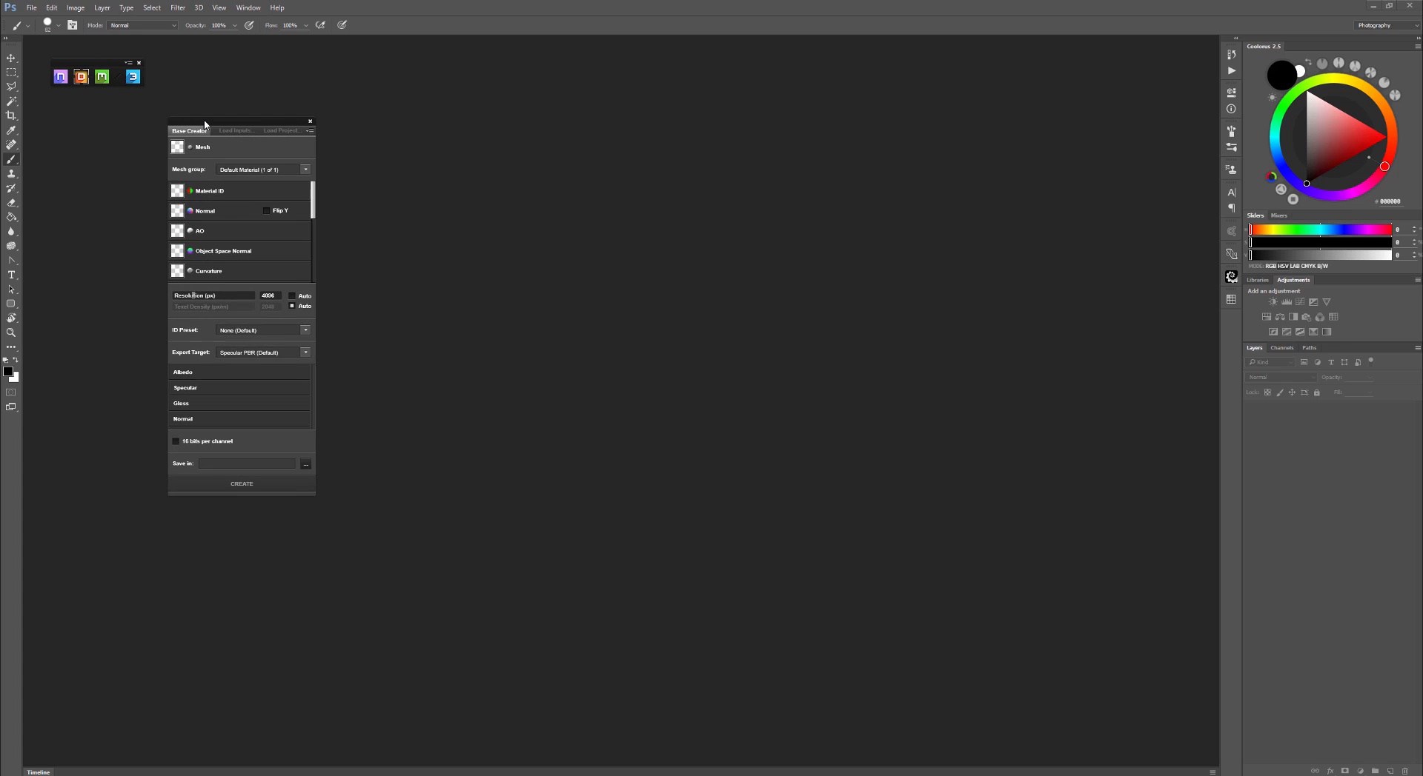
mouse_move(233, 143)
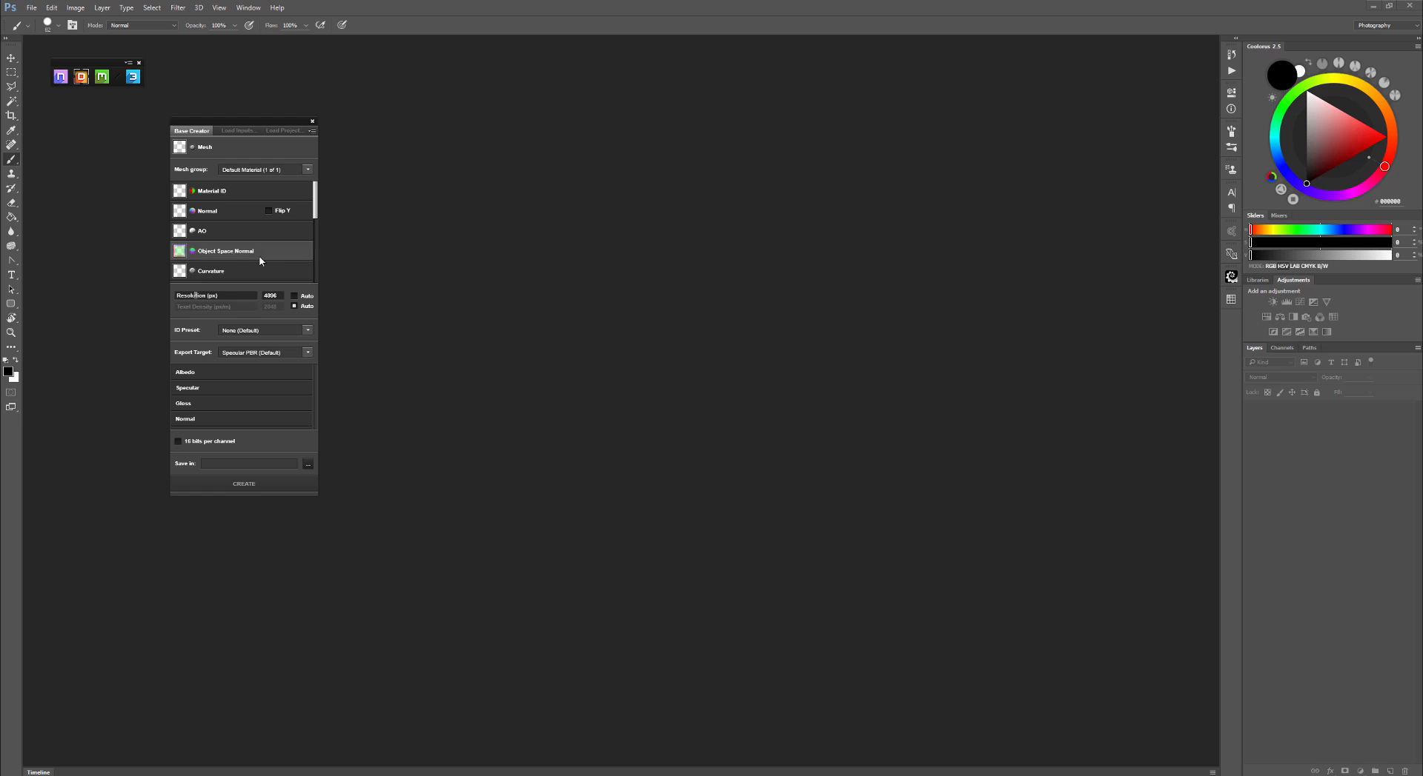
- Open the DDO_SDK_AKS folder in the file browser and examine the mesh and texture files in Inputs
click(228, 152)
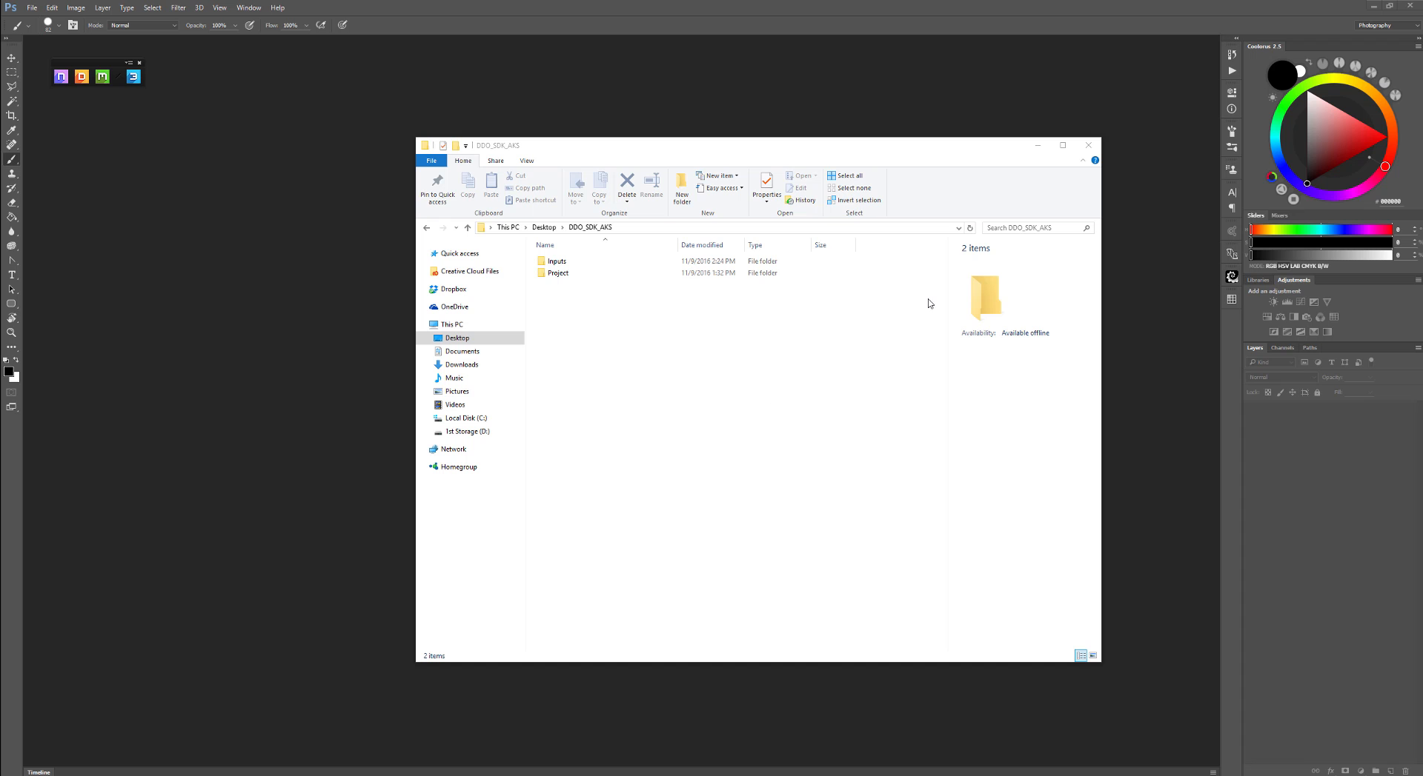
drag(811, 152, 744, 161)
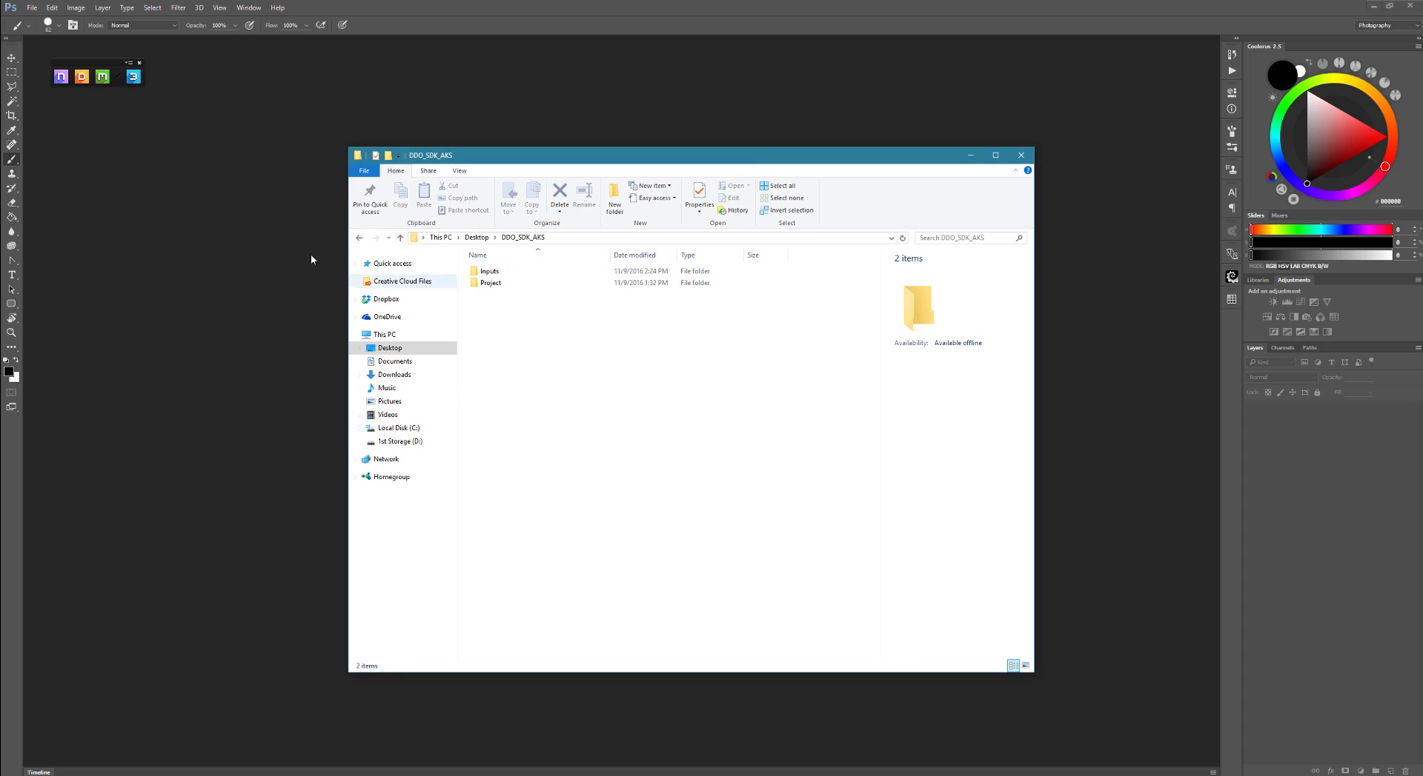
click(493, 284)
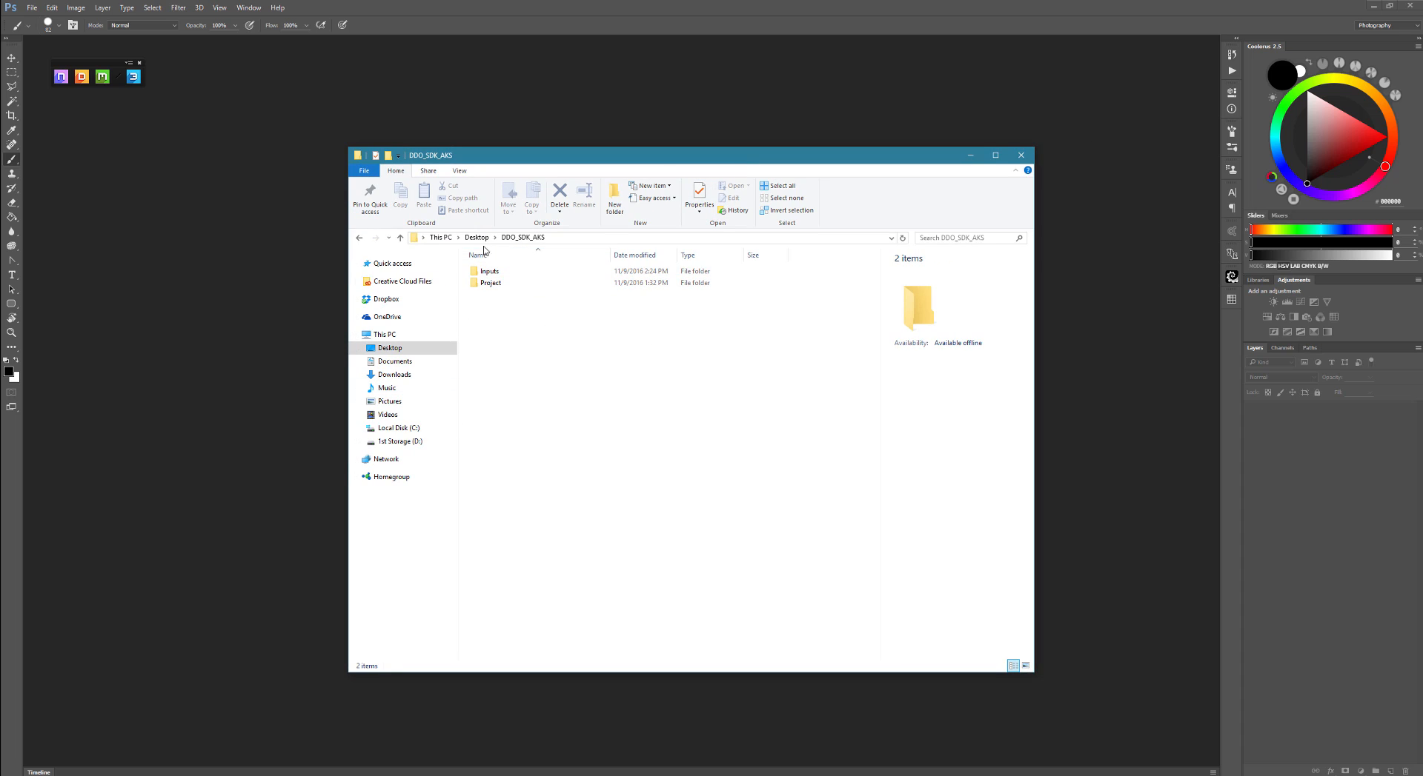
click(500, 287)
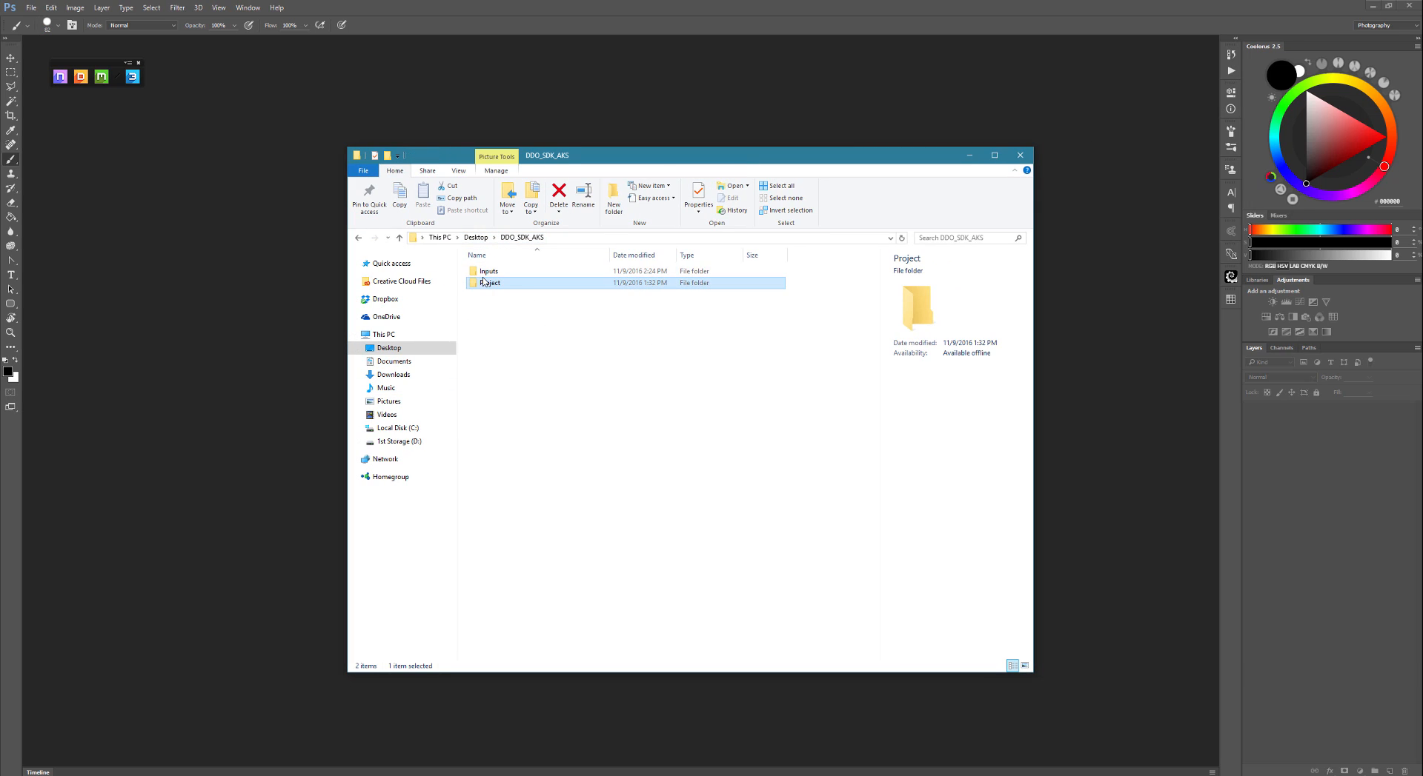
click(474, 273)
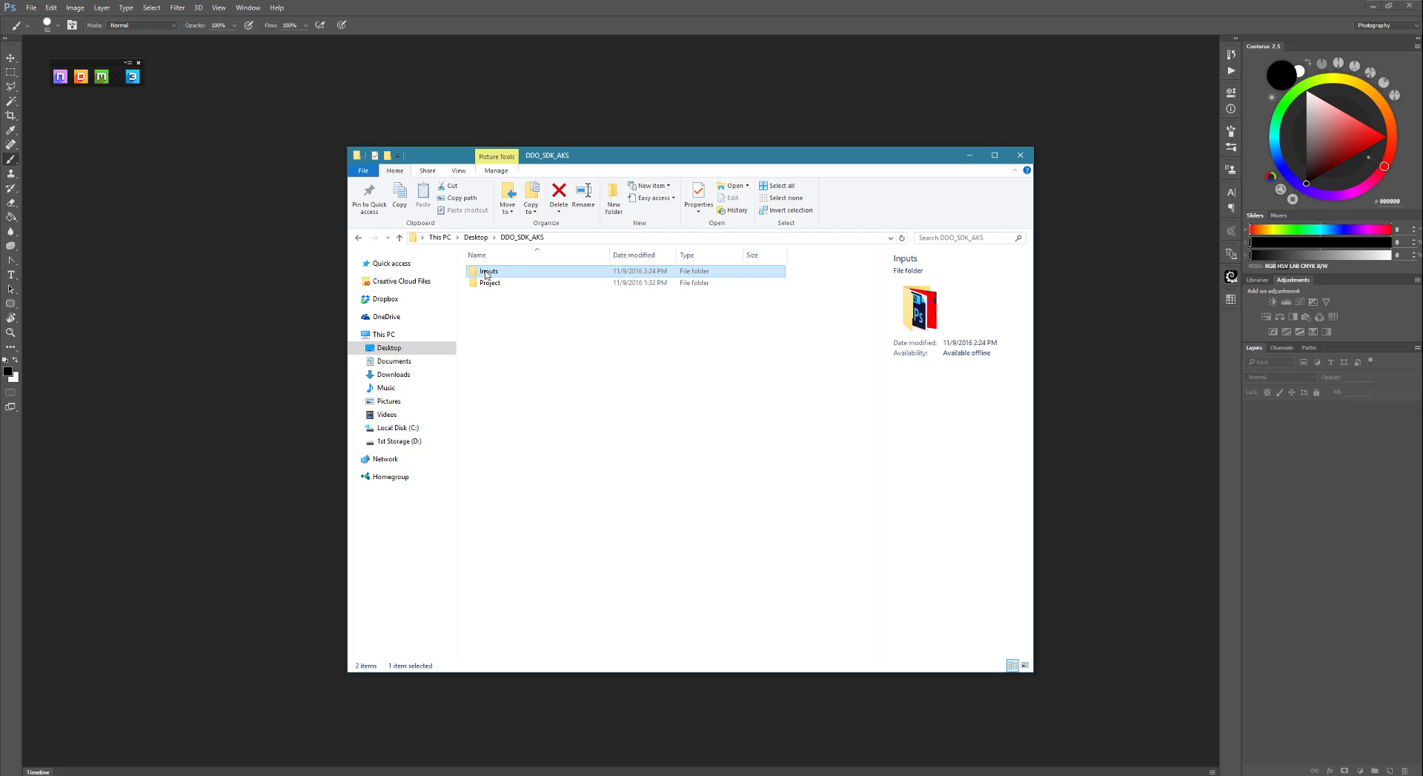
double_click(485, 274)
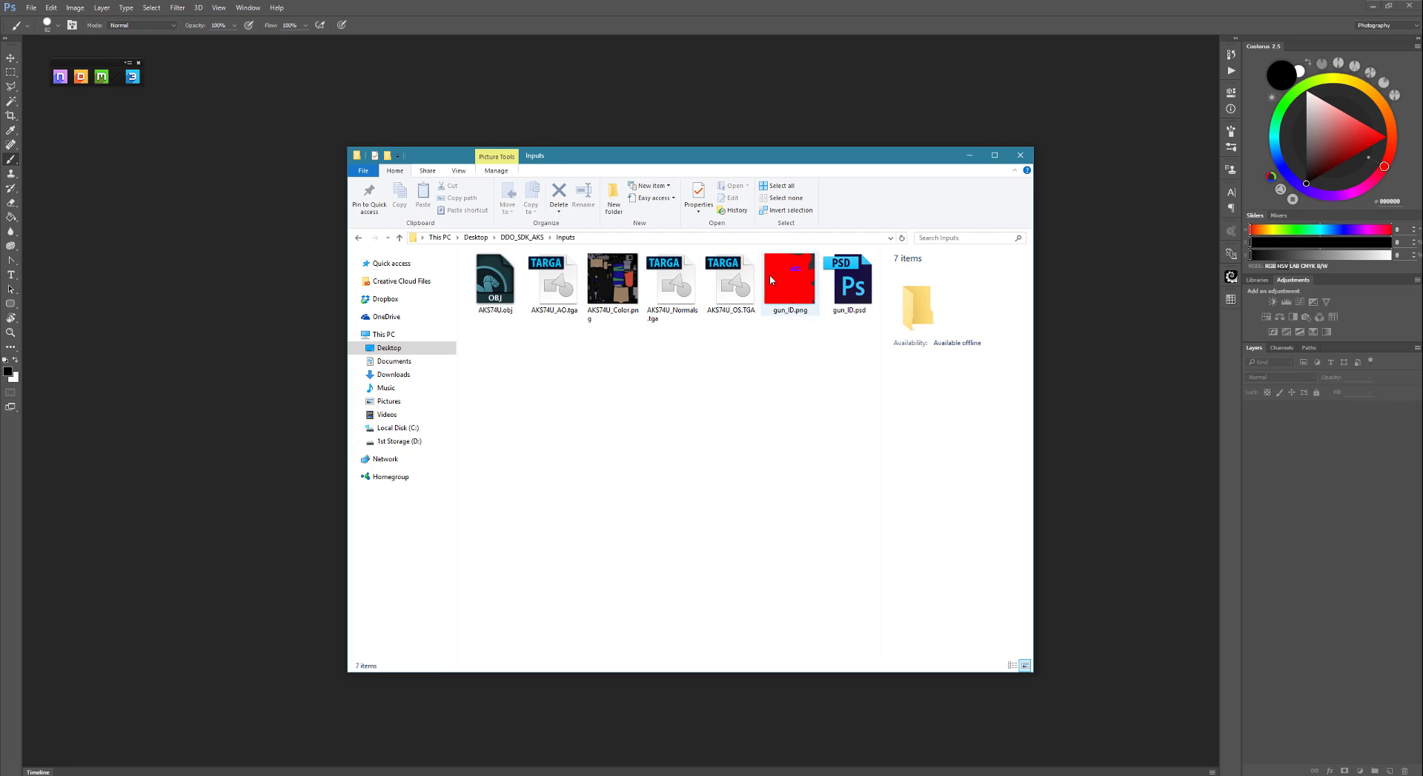
click(511, 293)
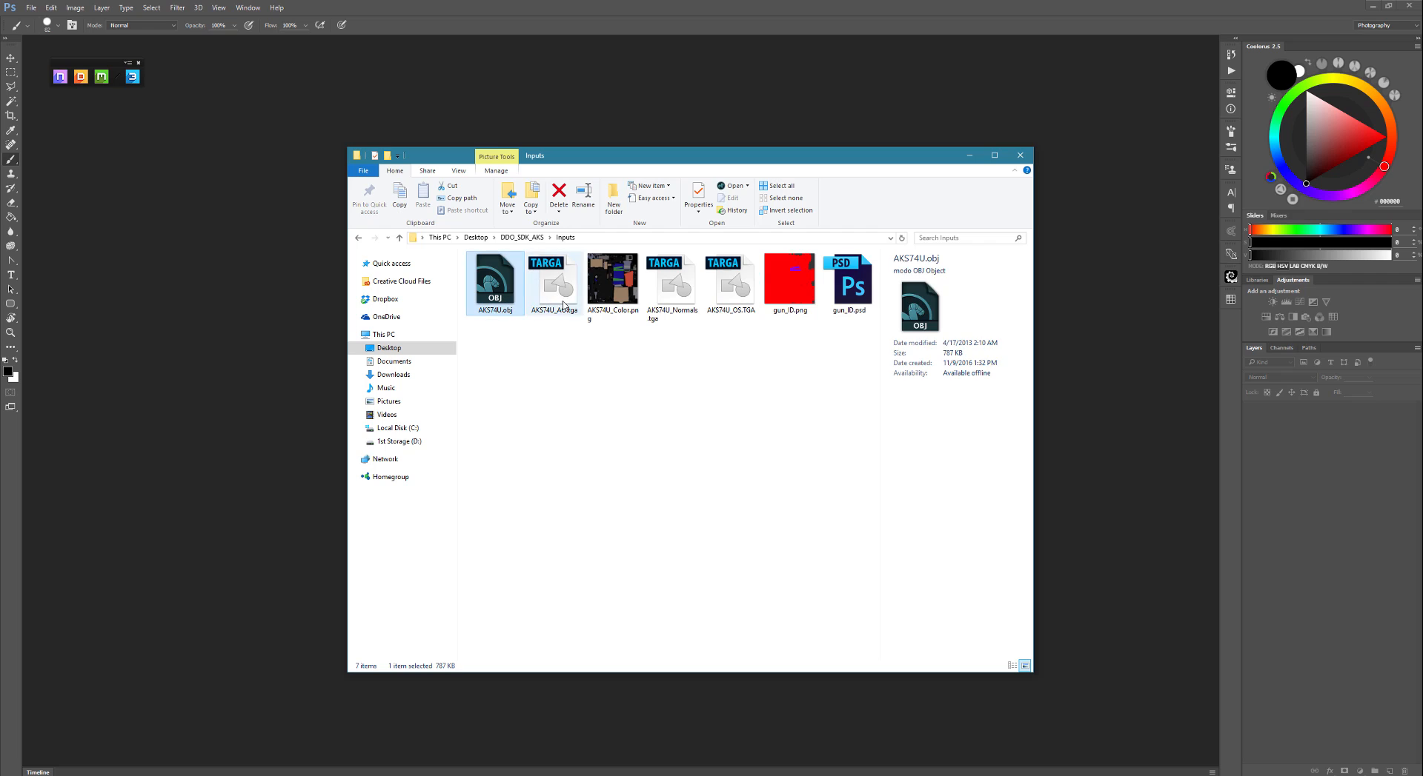
click(556, 289)
click(624, 300)
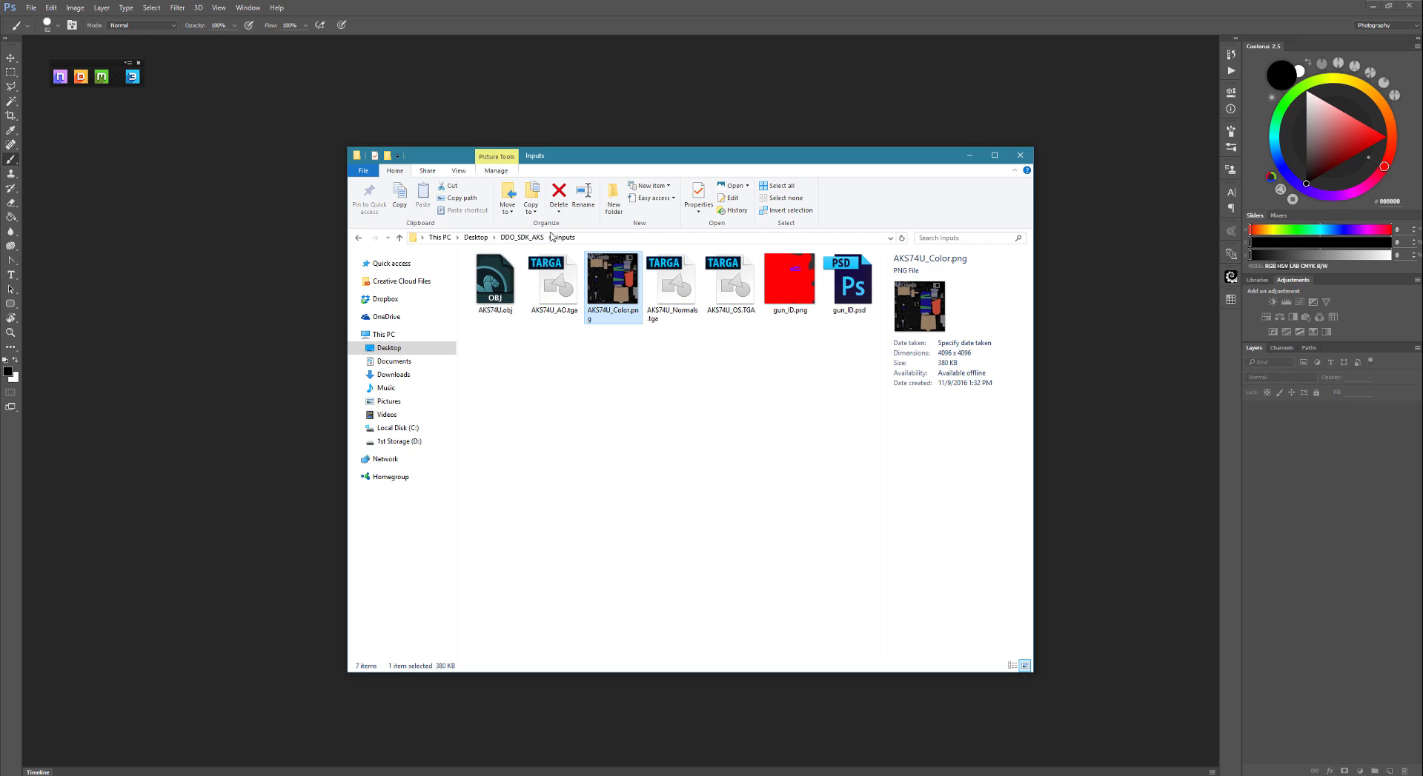
click(522, 237)
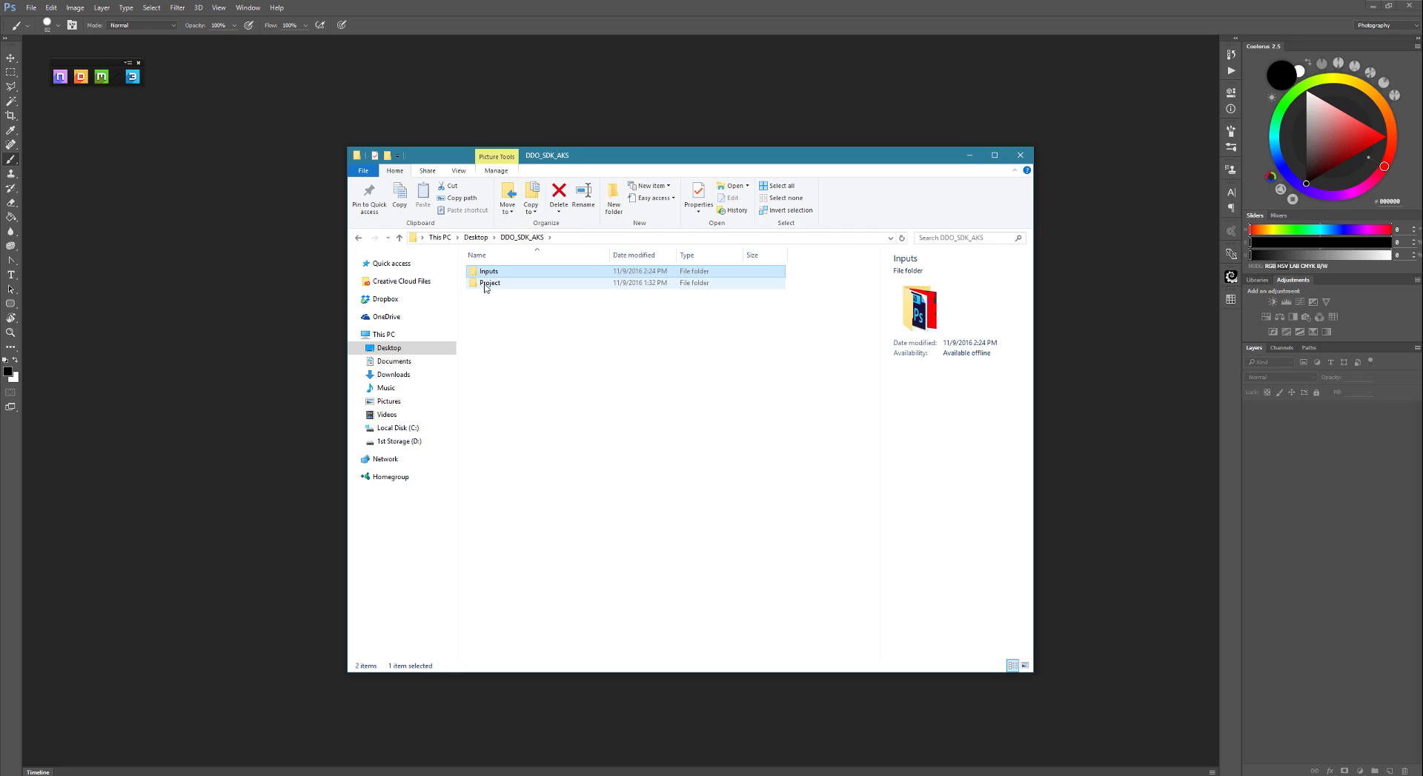
- Check the Project folder and review each input file in the Inputs folder again
double_click(487, 284)
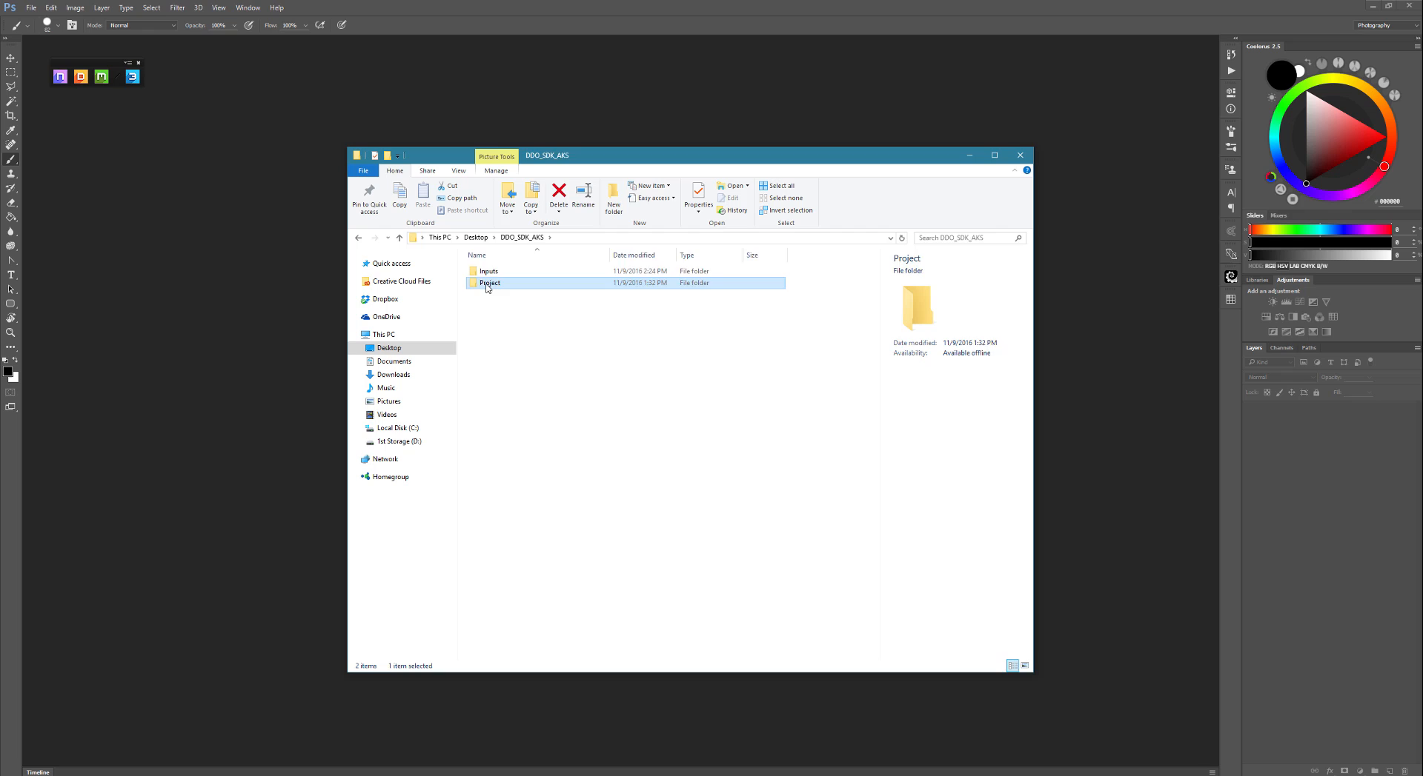
click(527, 240)
double_click(493, 271)
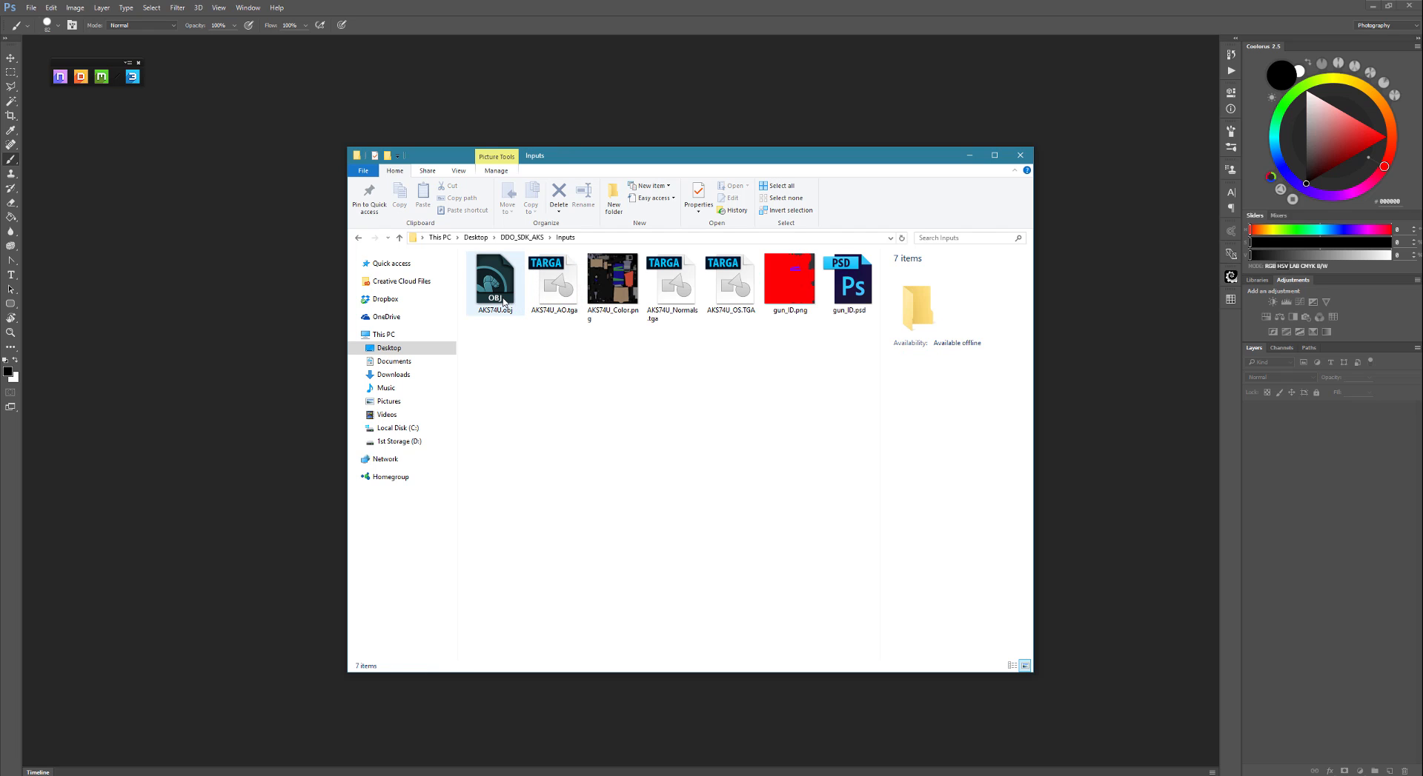
click(518, 300)
click(557, 295)
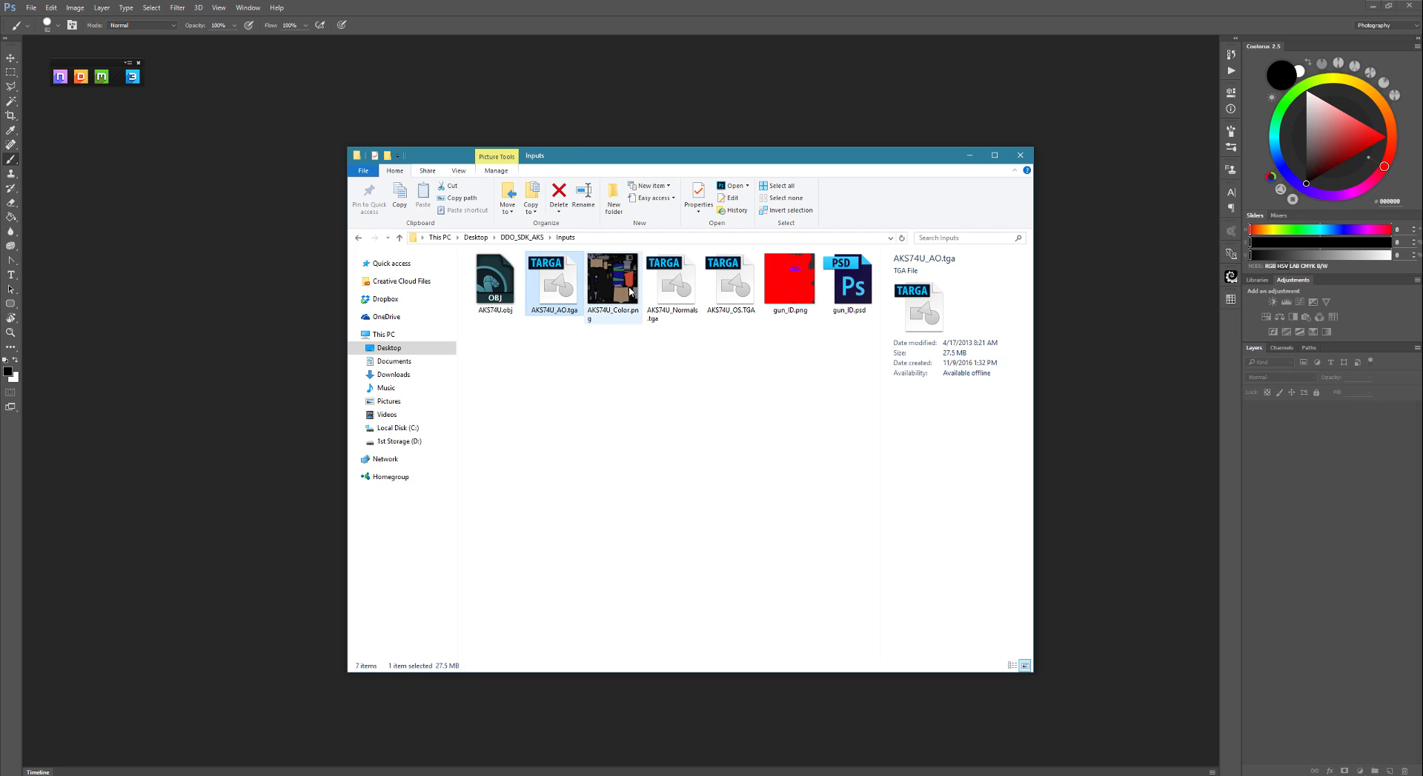
click(616, 313)
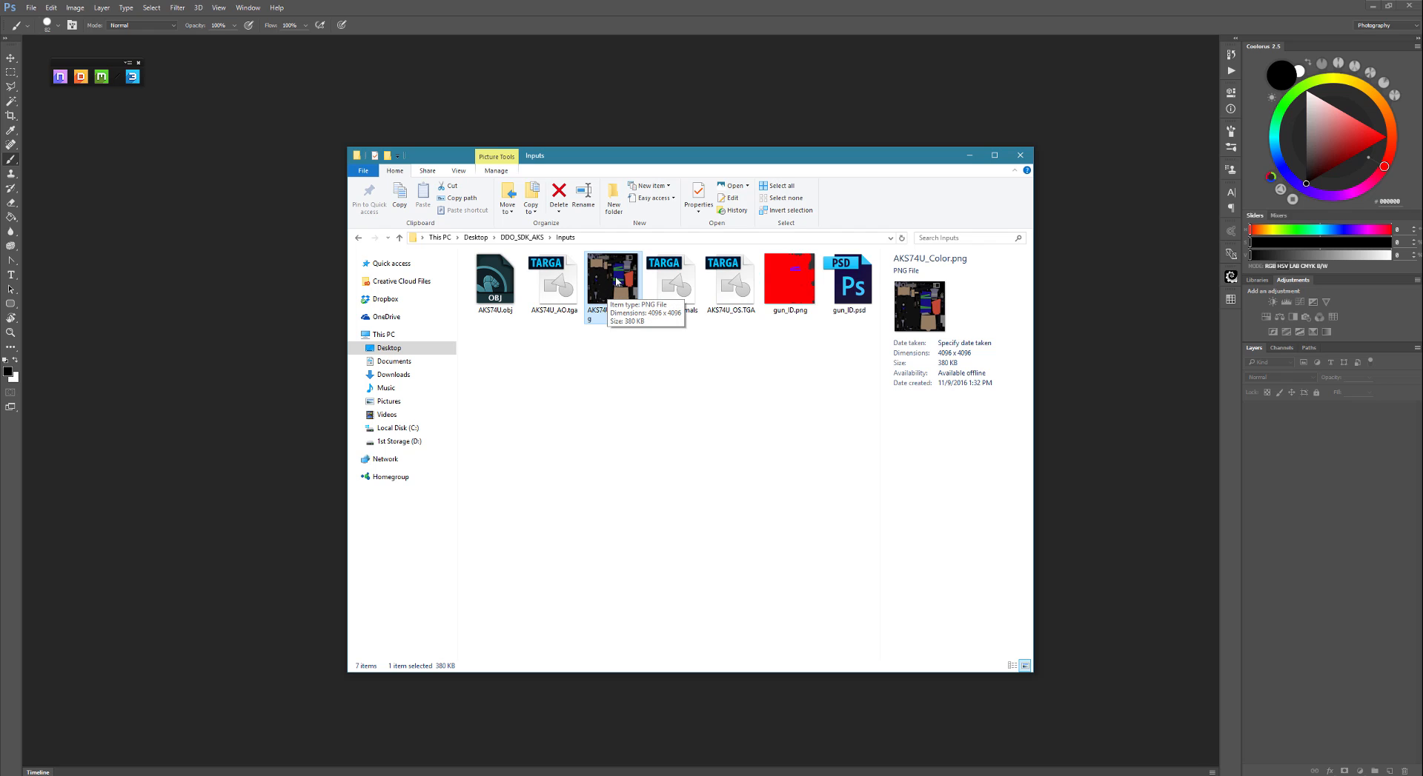
click(672, 310)
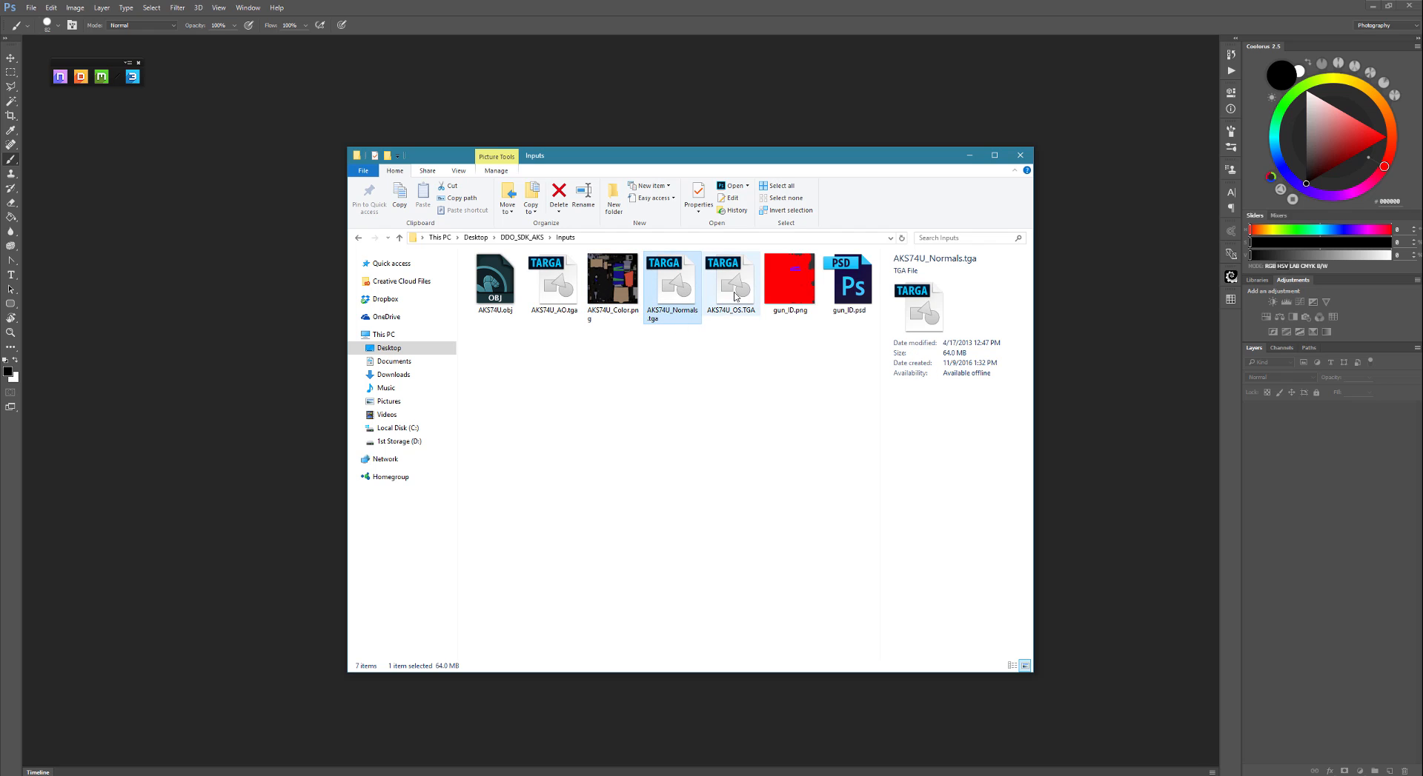
click(721, 310)
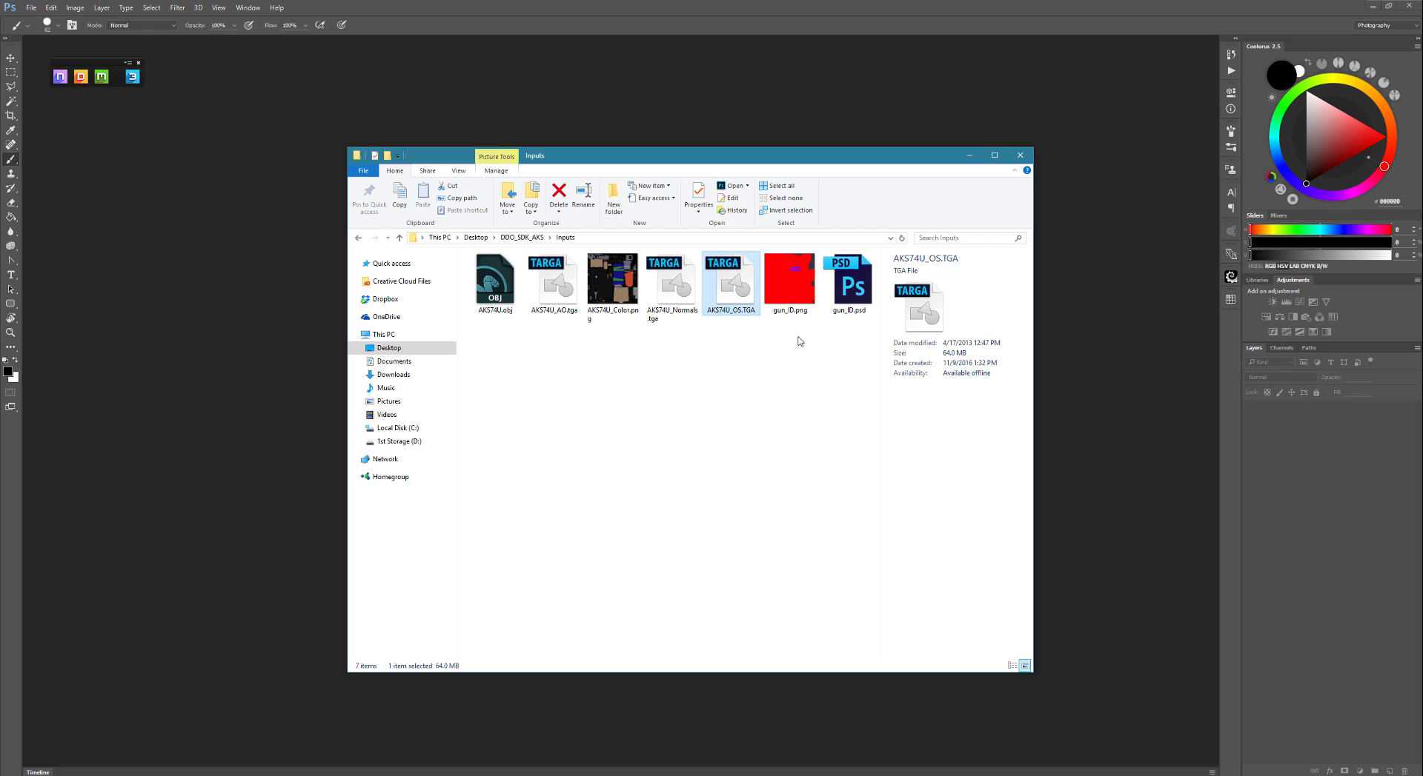
click(790, 289)
click(851, 293)
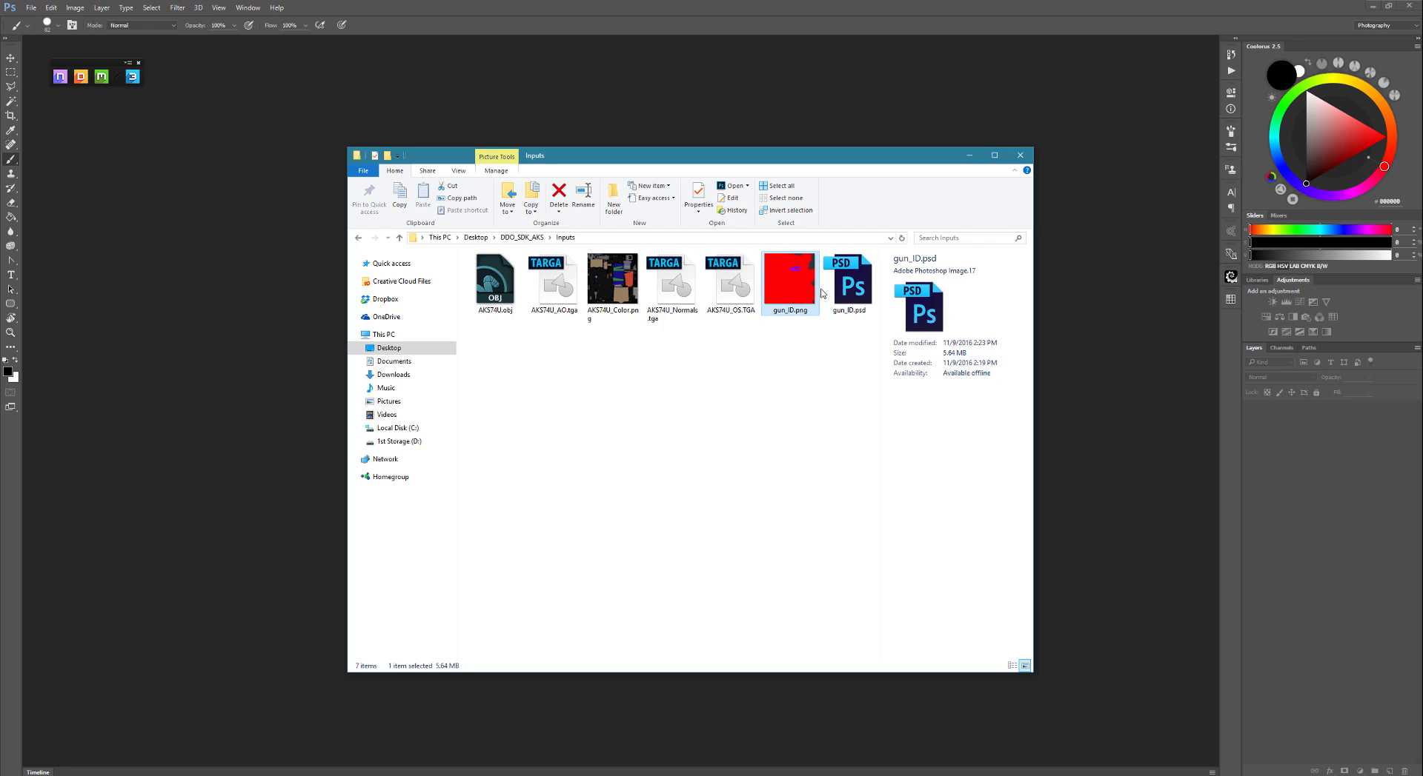
click(790, 297)
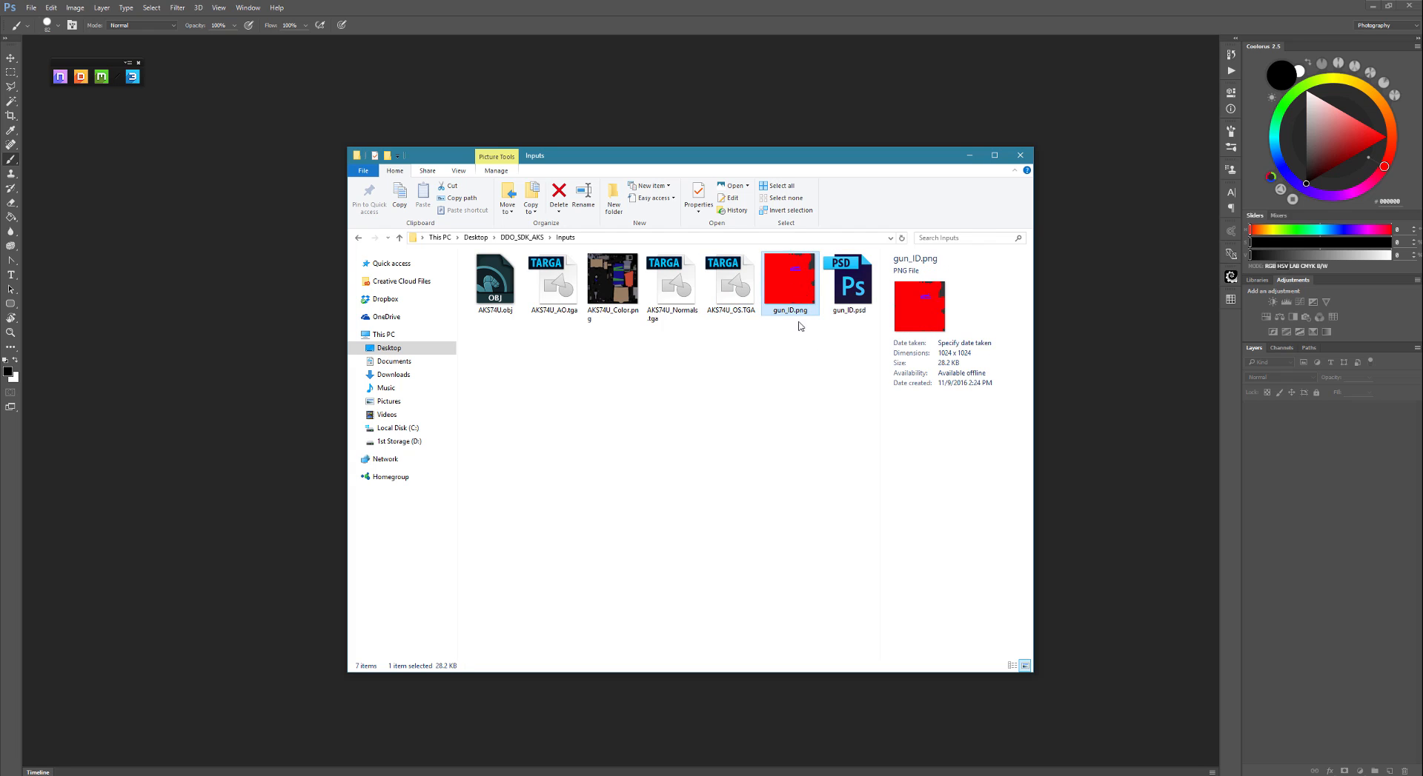
- Reopen the Baker Creator and load AKS74U.obj from the Inputs folder as the mesh
click(91, 74)
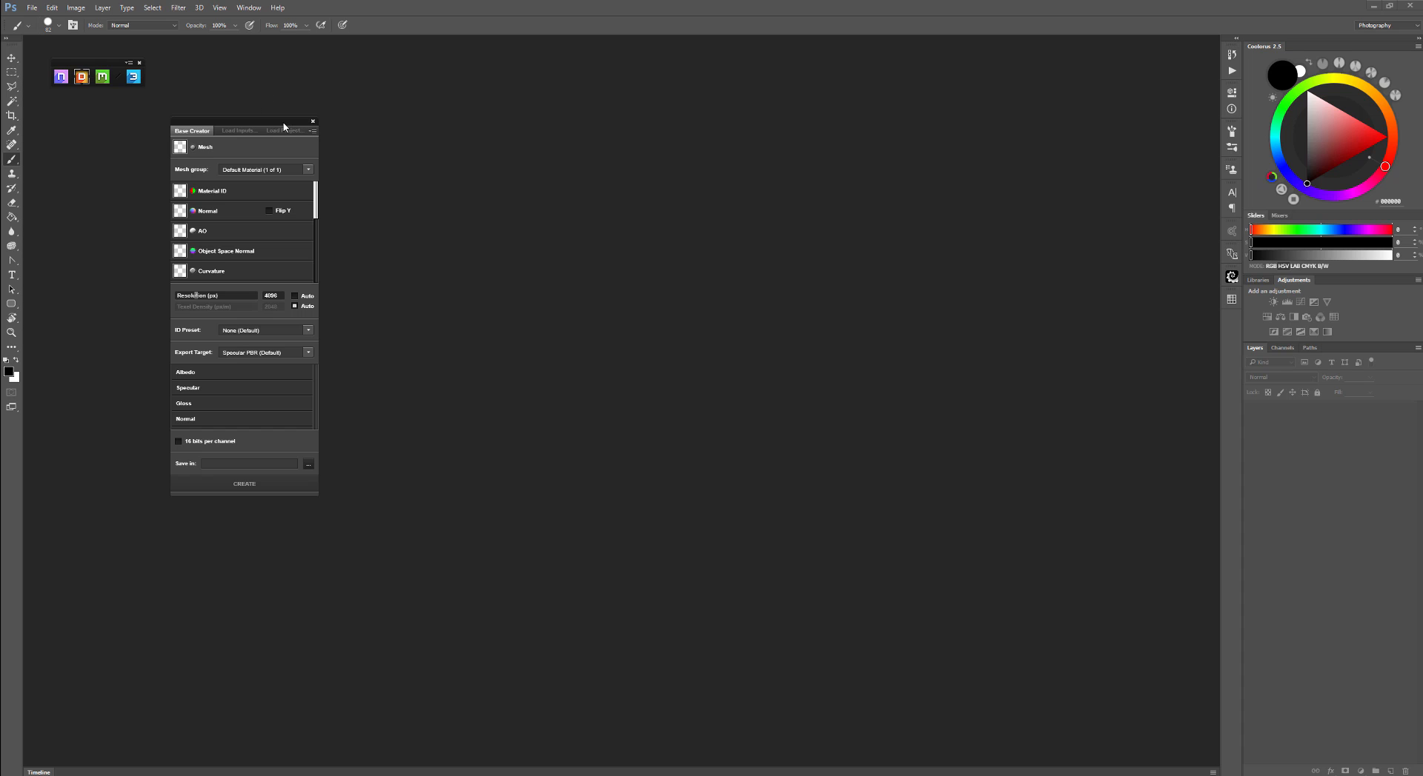
drag(255, 131, 291, 129)
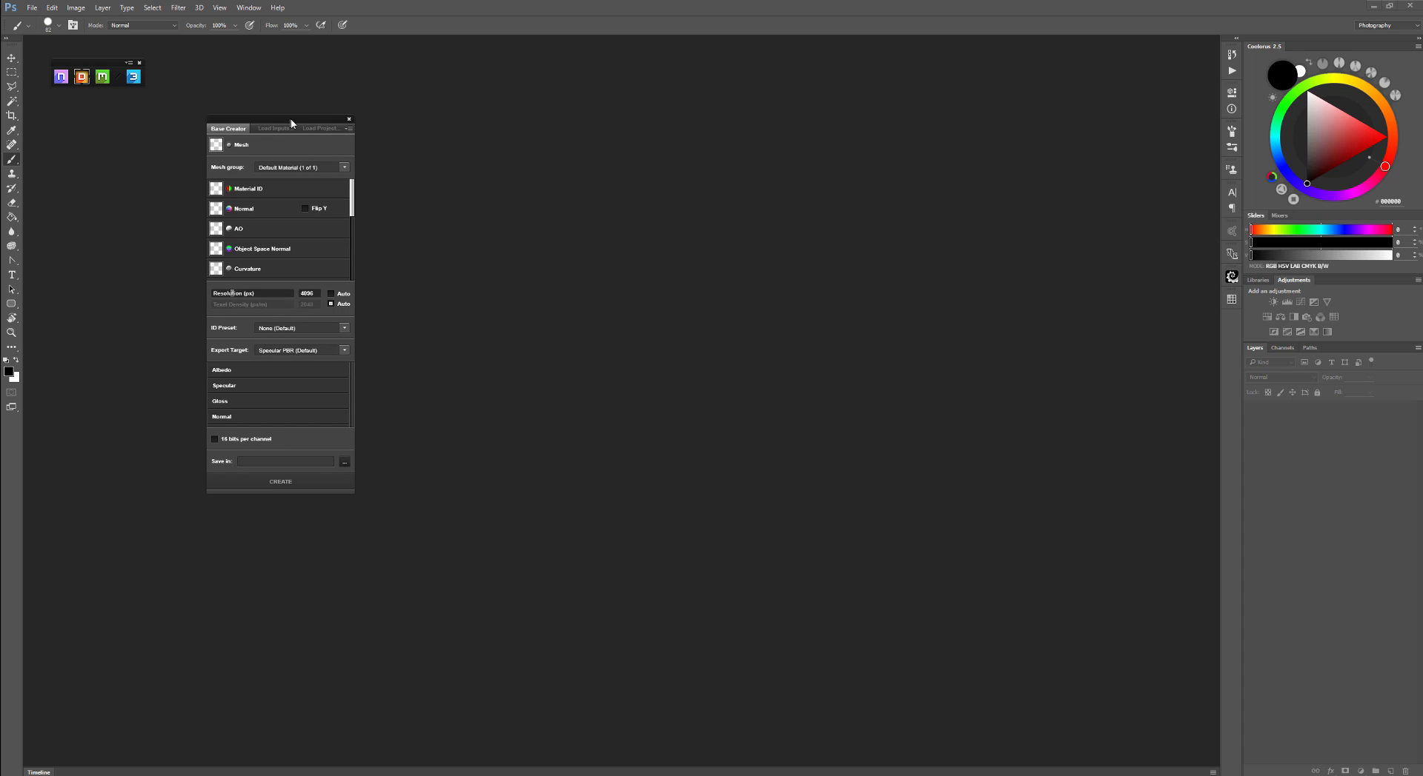
click(261, 151)
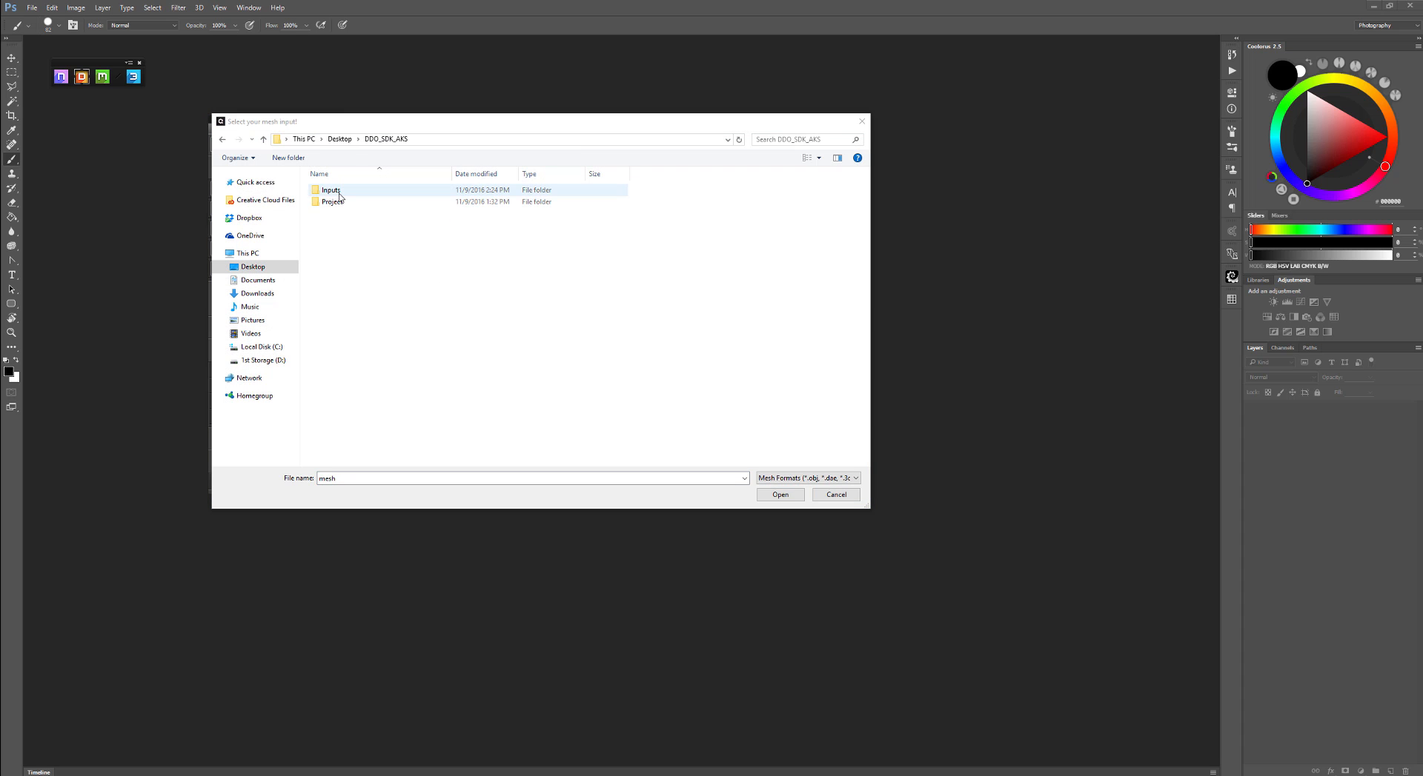
double_click(332, 192)
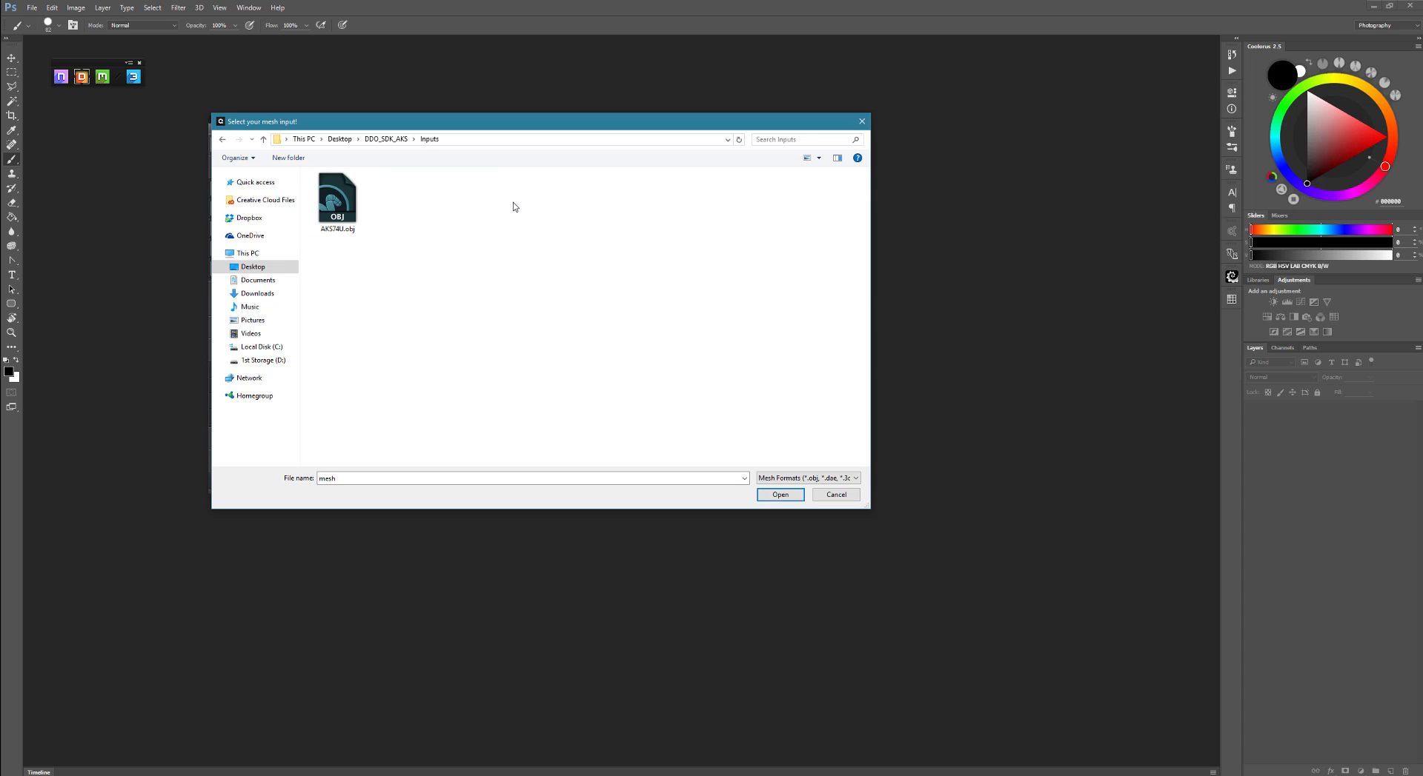
click(323, 199)
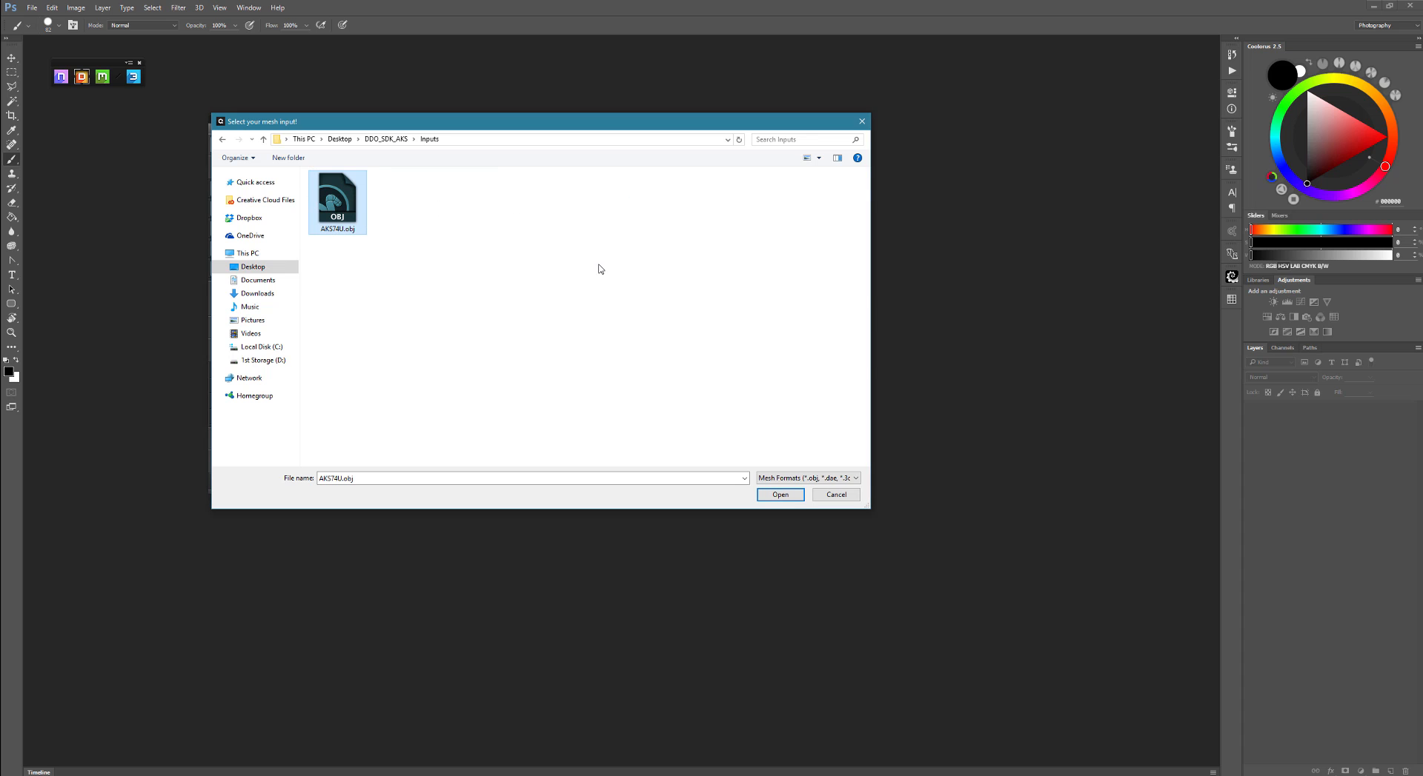
click(781, 494)
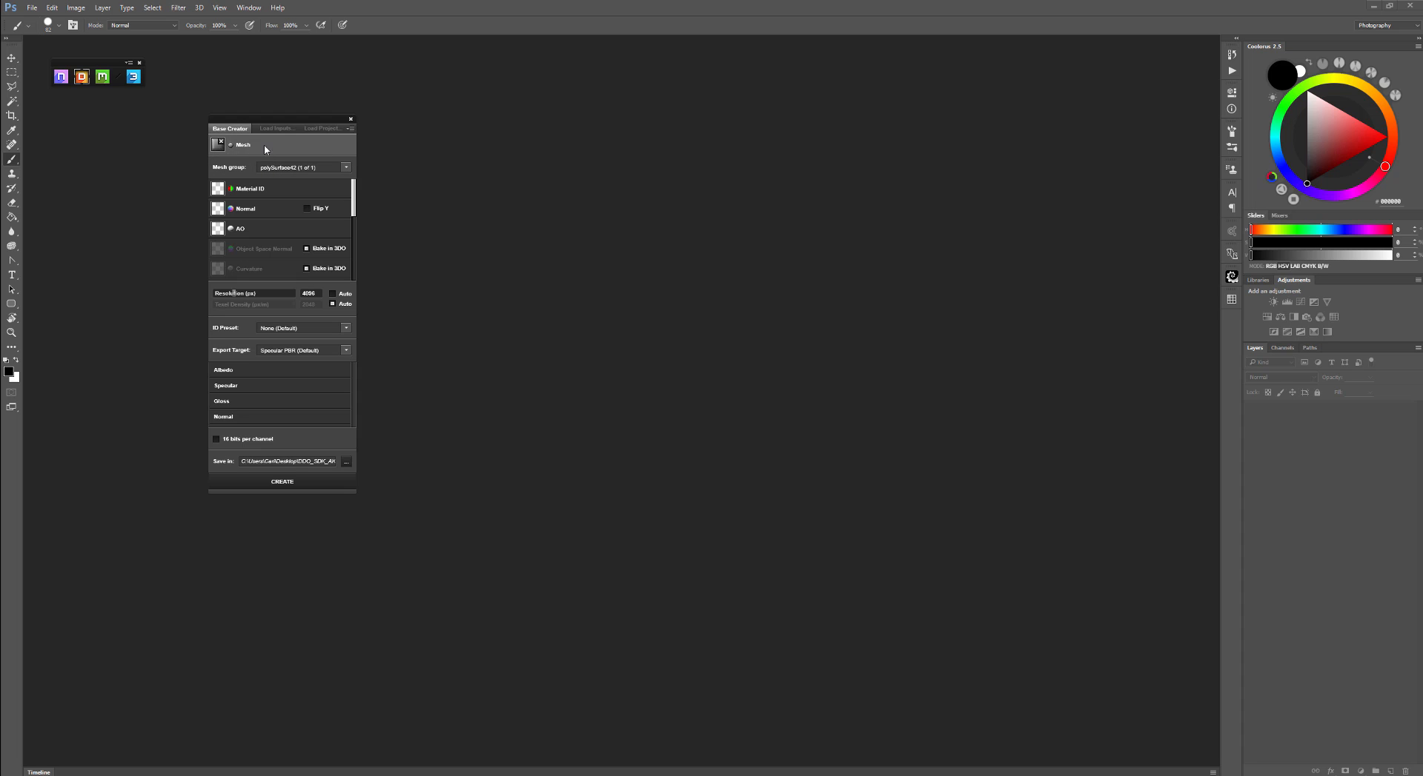
- Inspect the options in the mesh group list
click(295, 169)
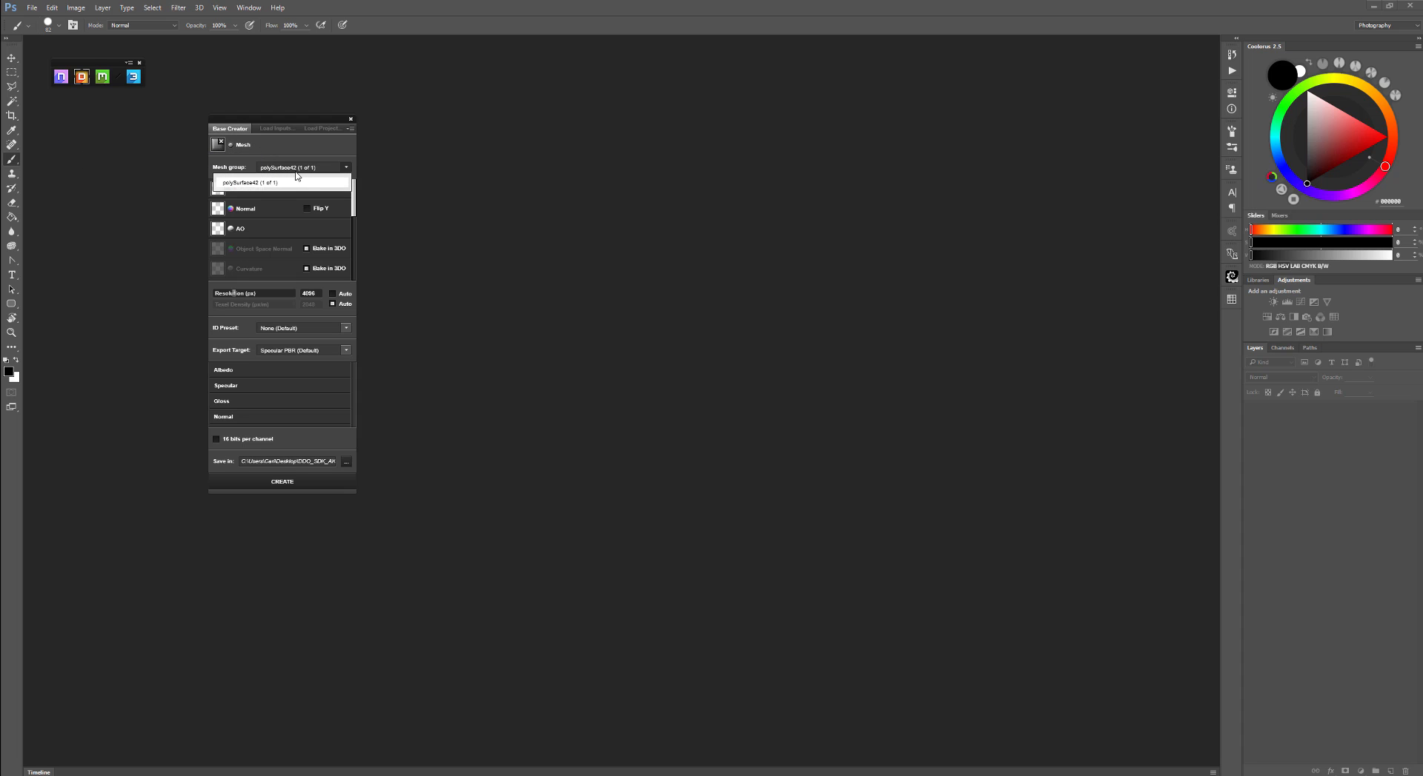
click(299, 170)
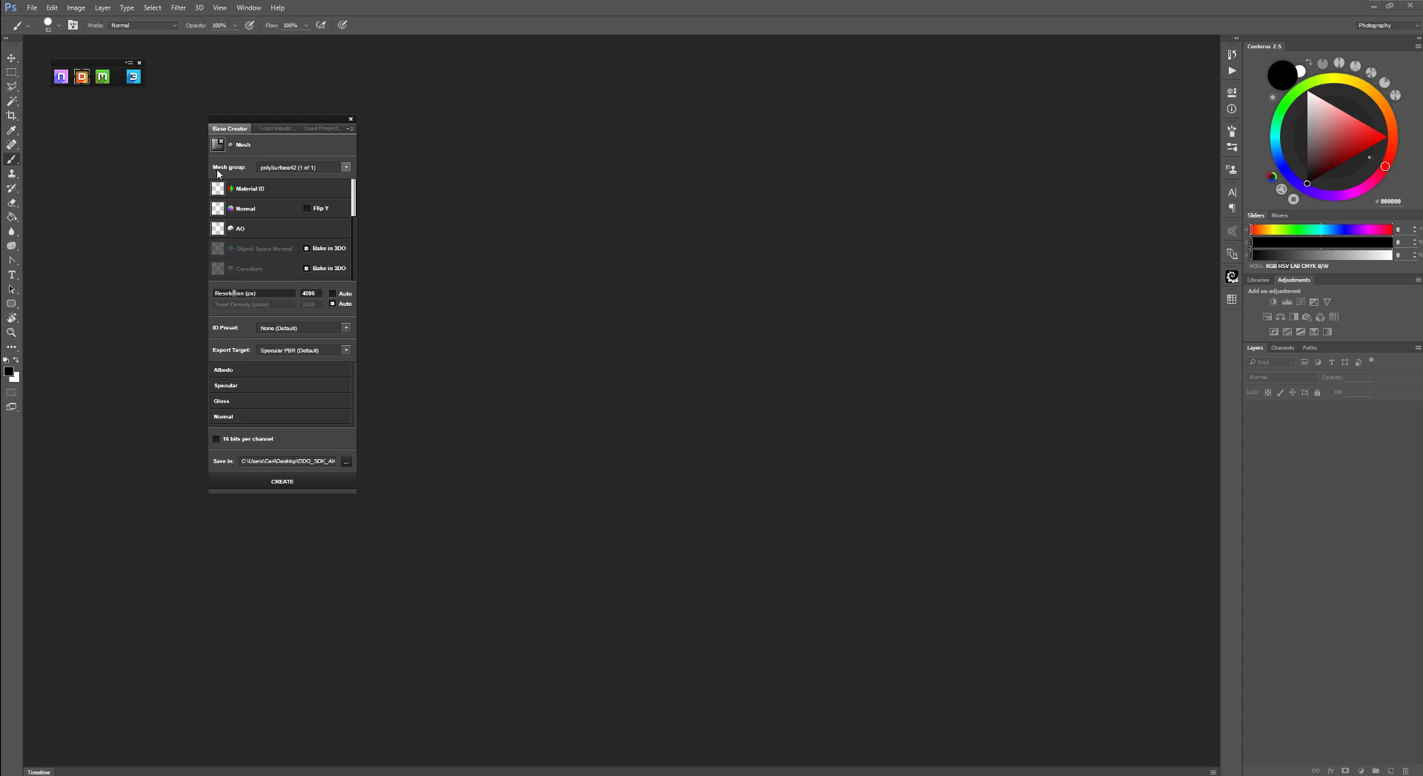
click(288, 170)
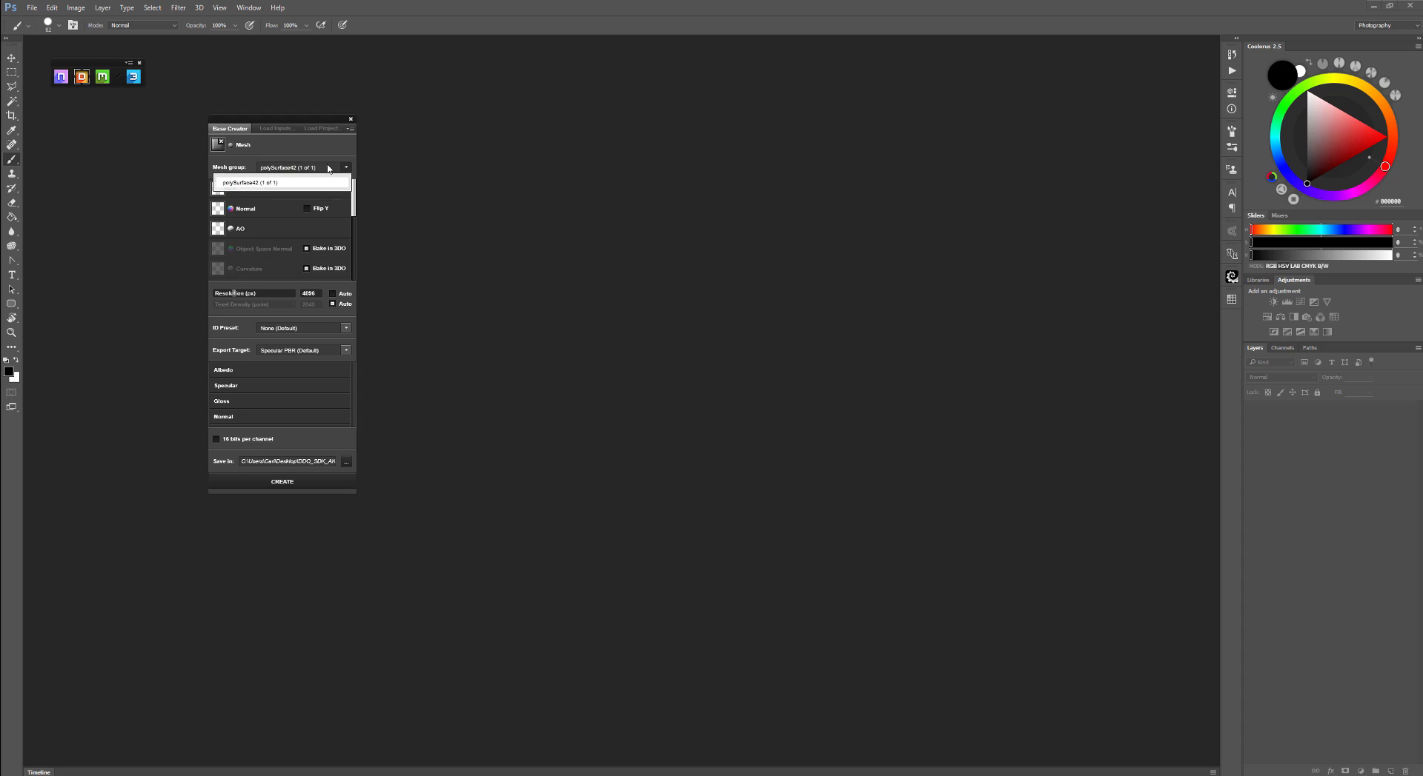
click(329, 169)
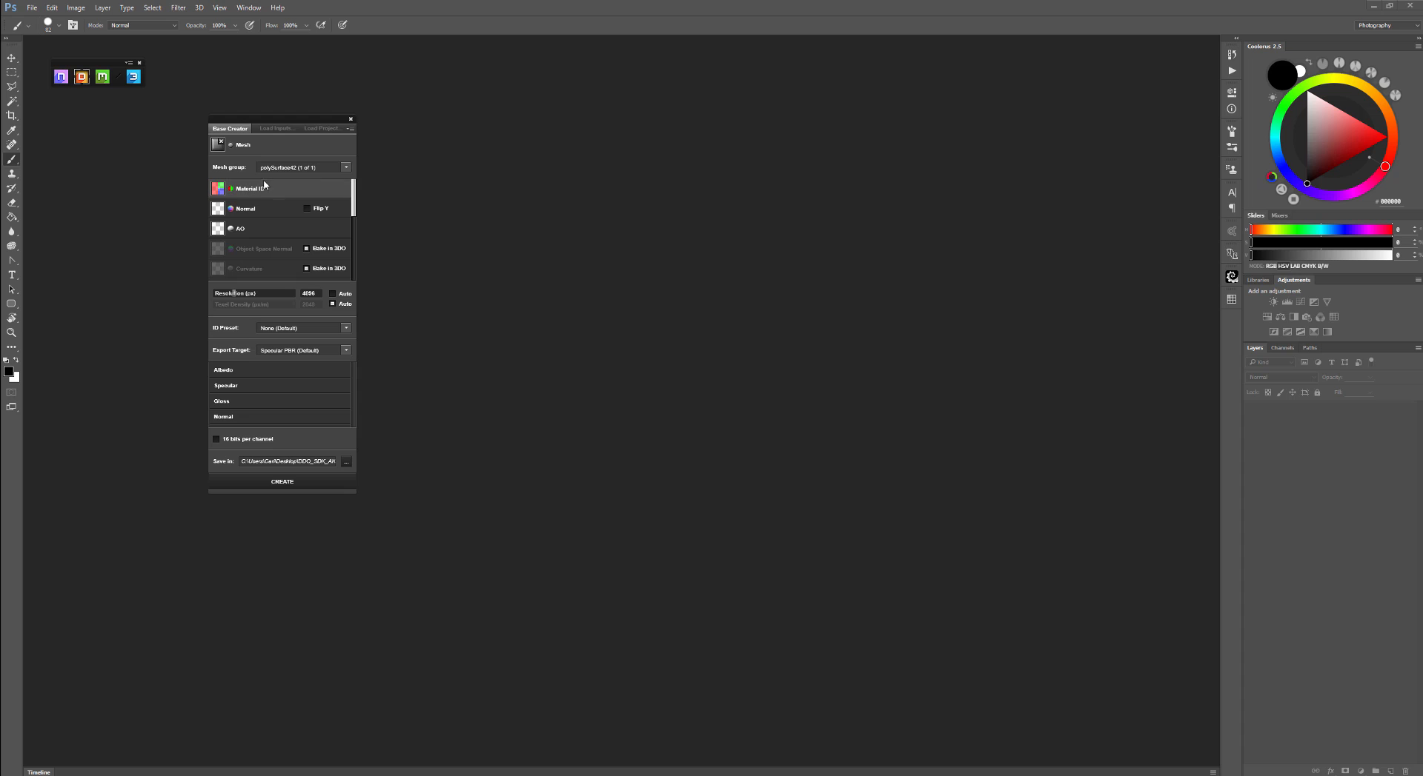
- Load AKS74U_Color.png from the Inputs folder as the Material ID map
mouse_move(255, 188)
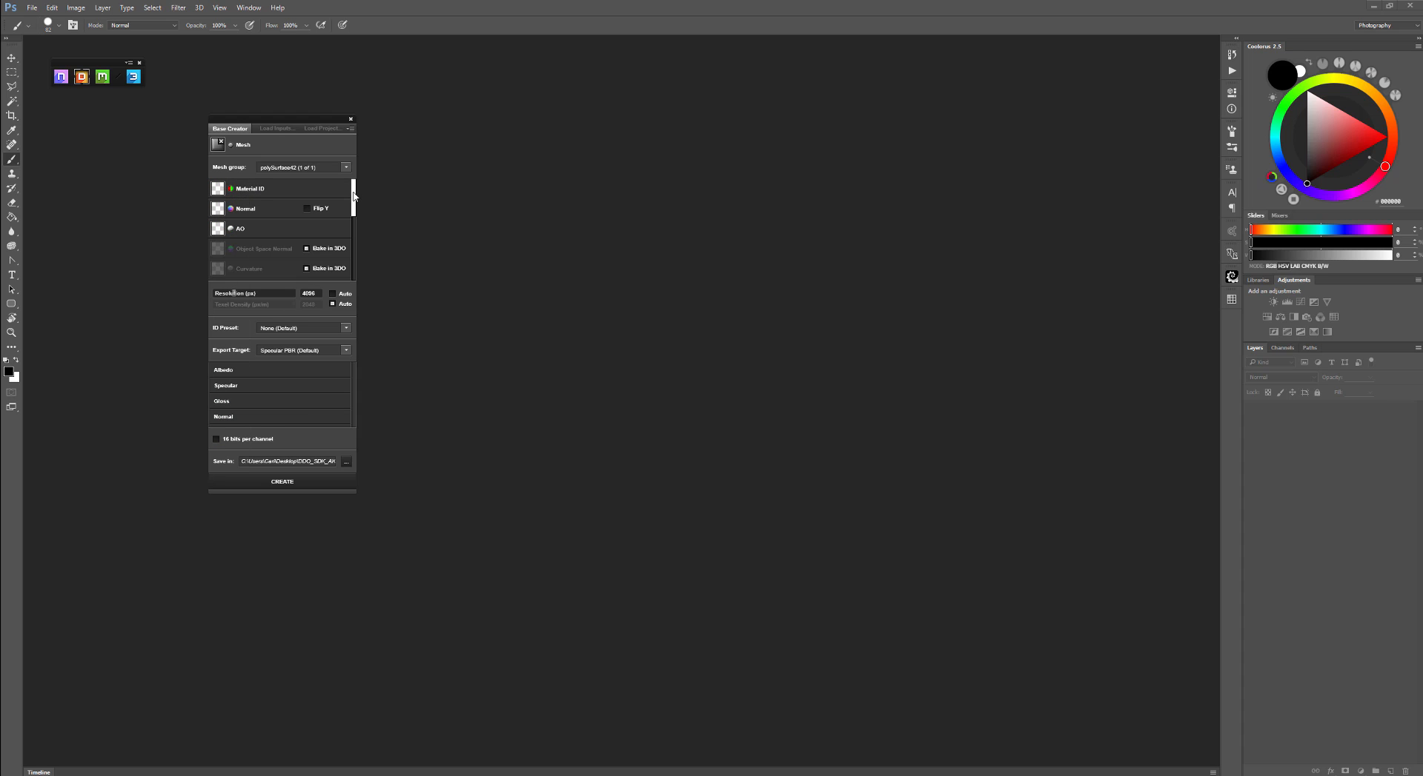
mouse_move(353, 197)
mouse_down()
mouse_move(354, 251)
mouse_move(356, 183)
mouse_up()
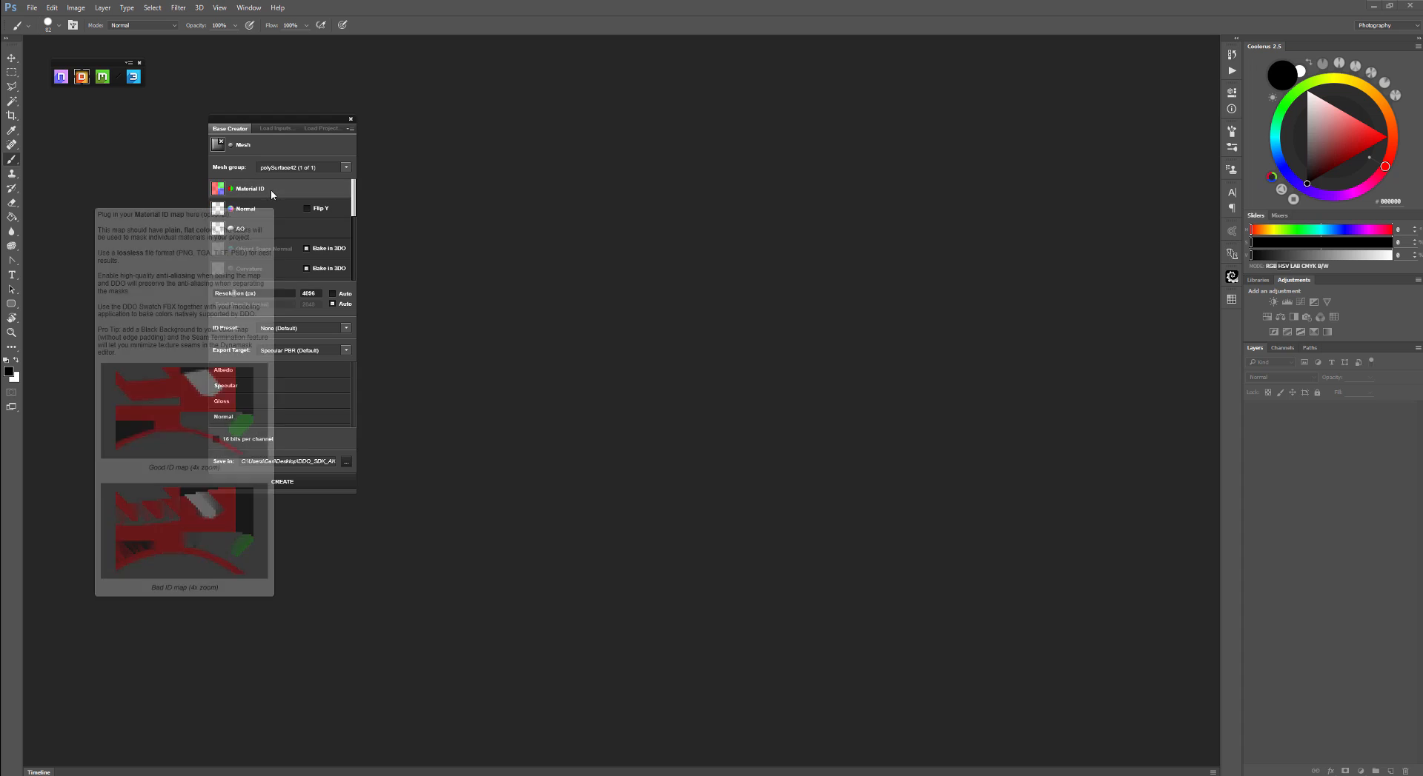
mouse_move(219, 191)
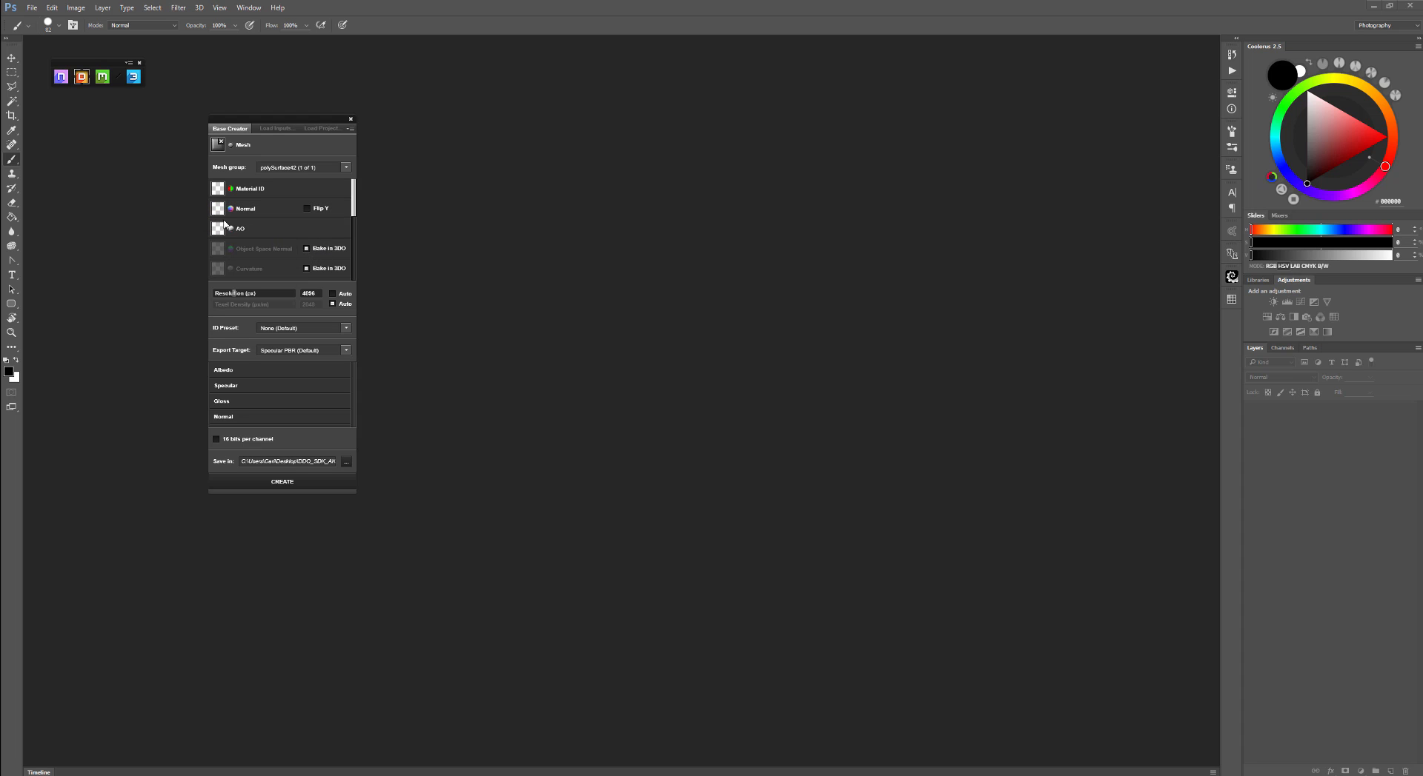
click(227, 190)
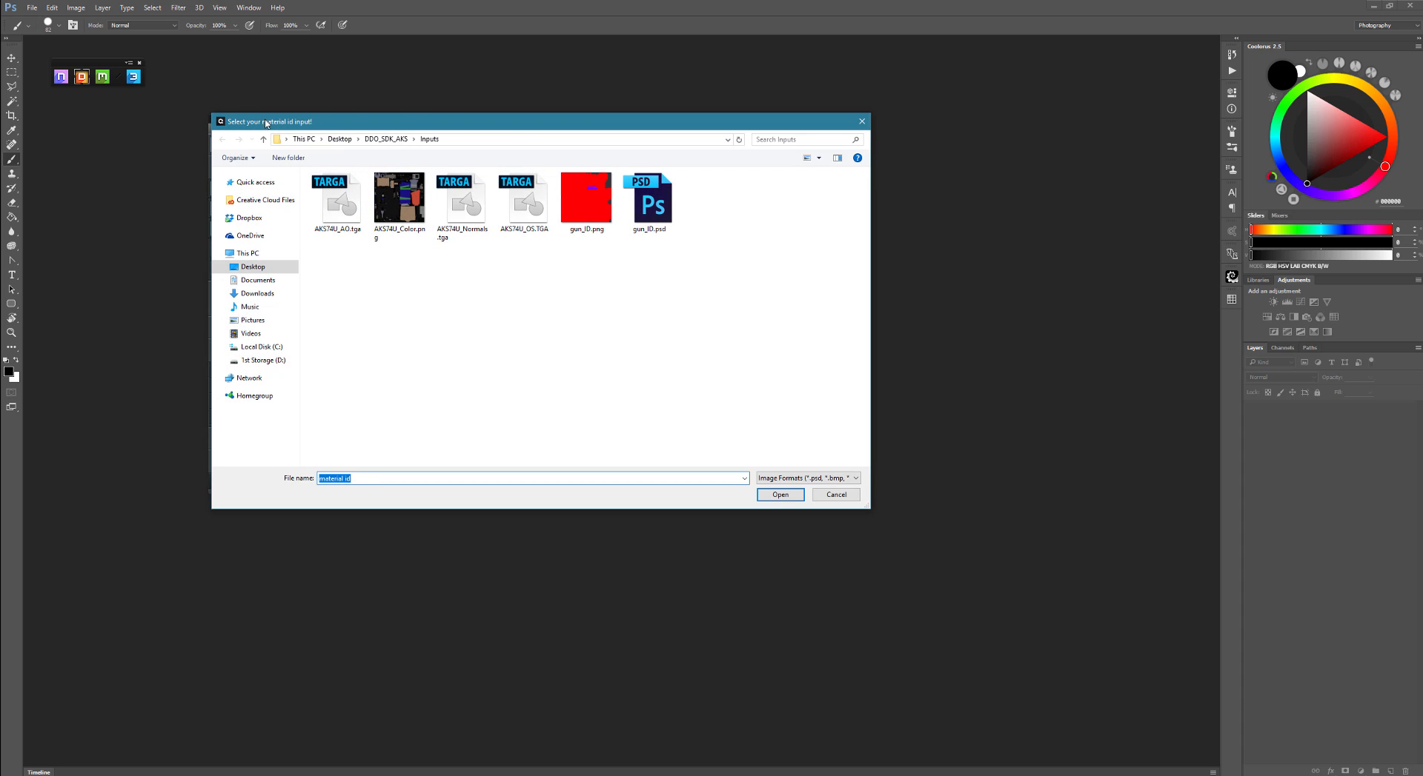
click(399, 199)
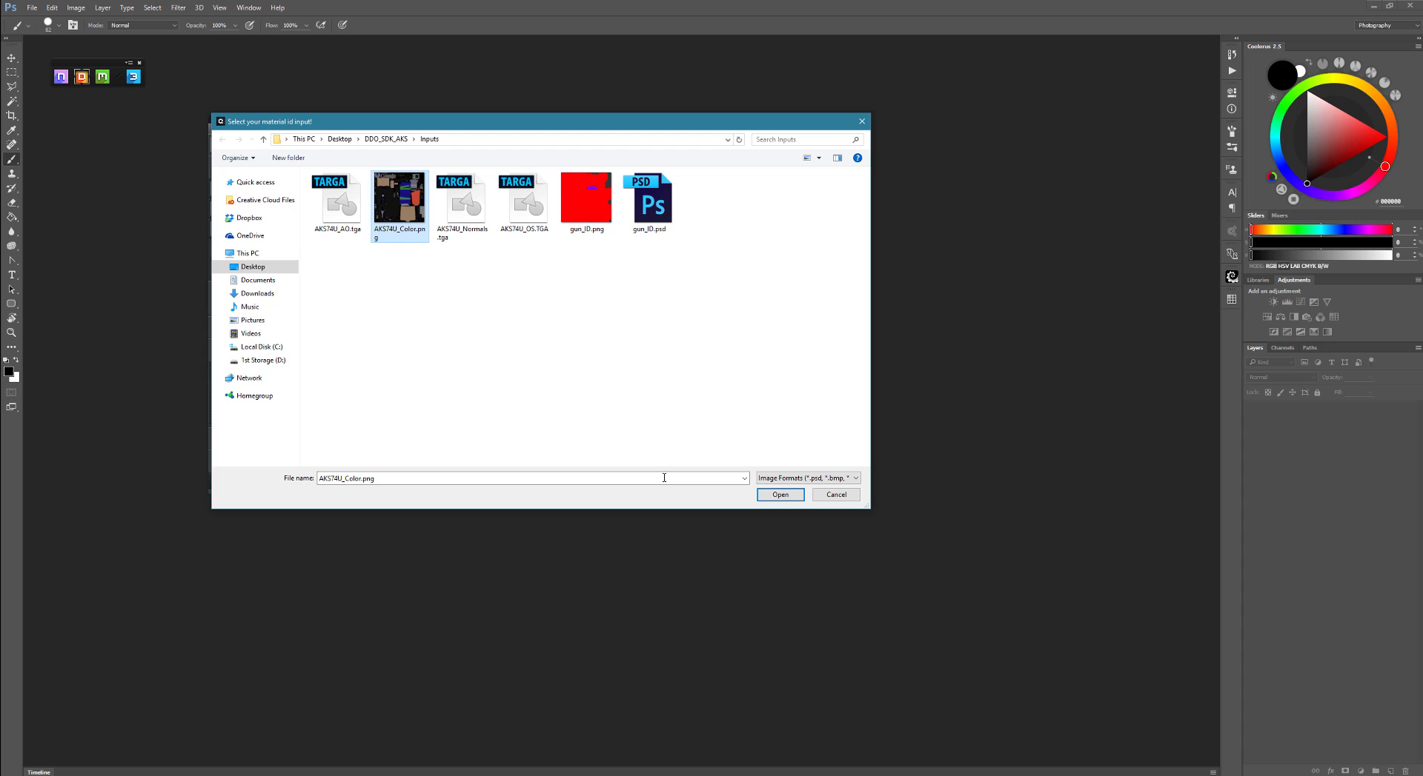
click(780, 495)
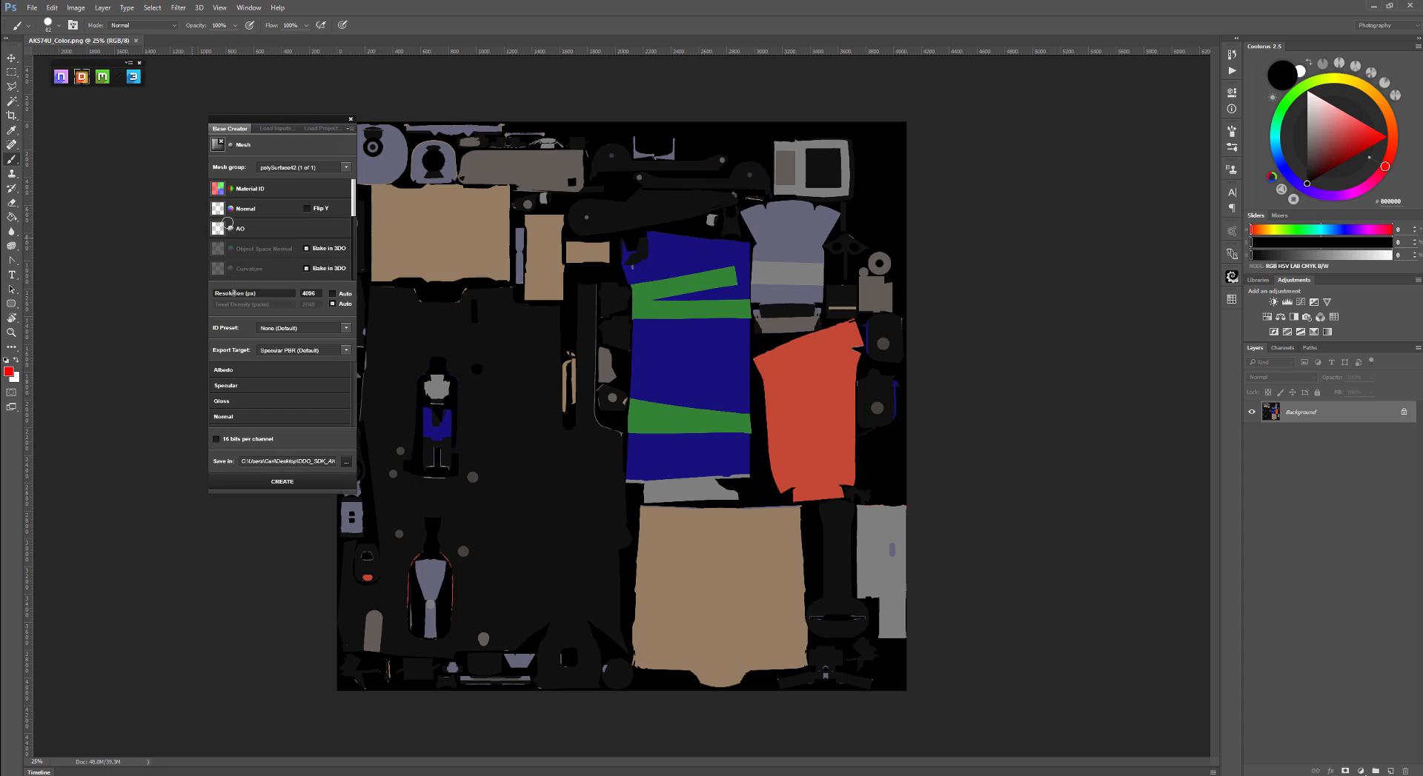
- Load AKS74U_Normals.tga from the Inputs folder as the Normal map
click(248, 217)
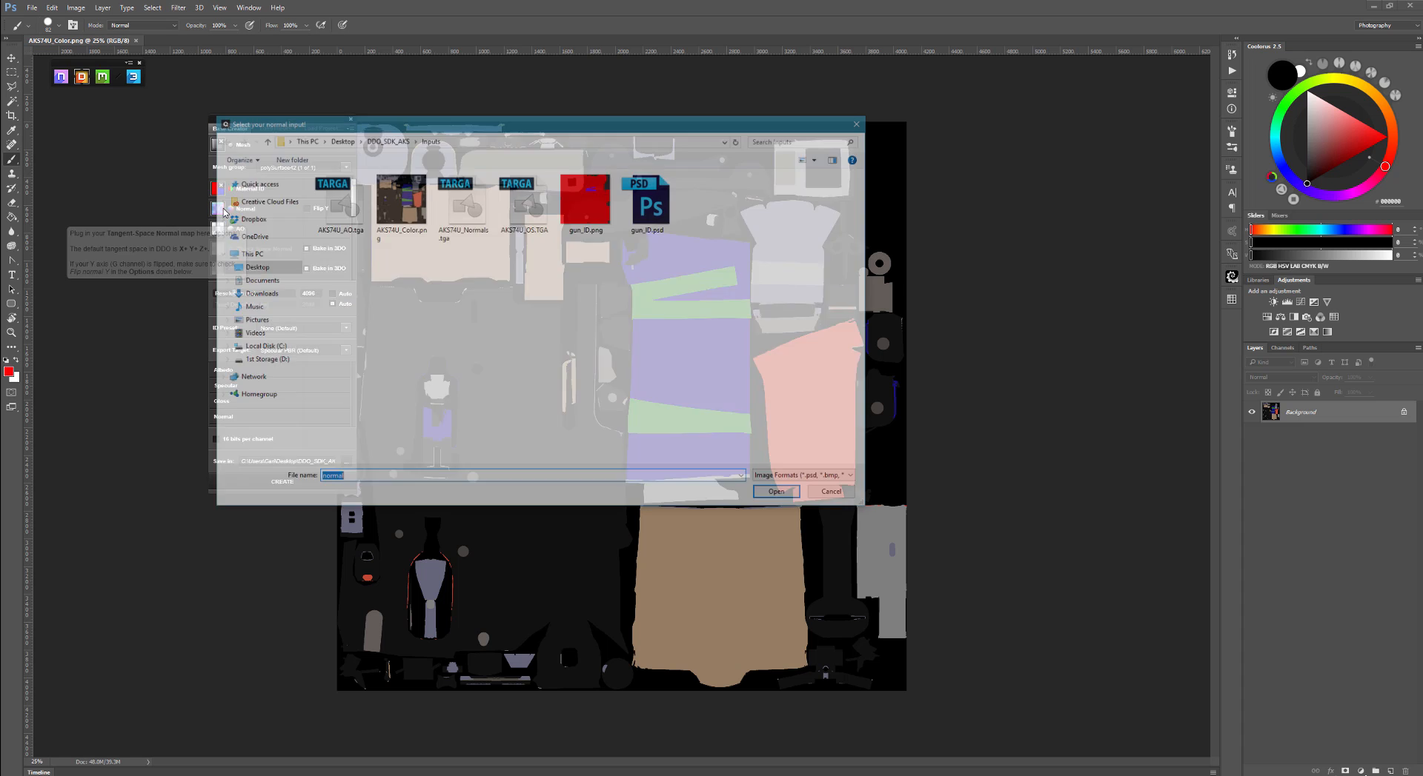
click(463, 200)
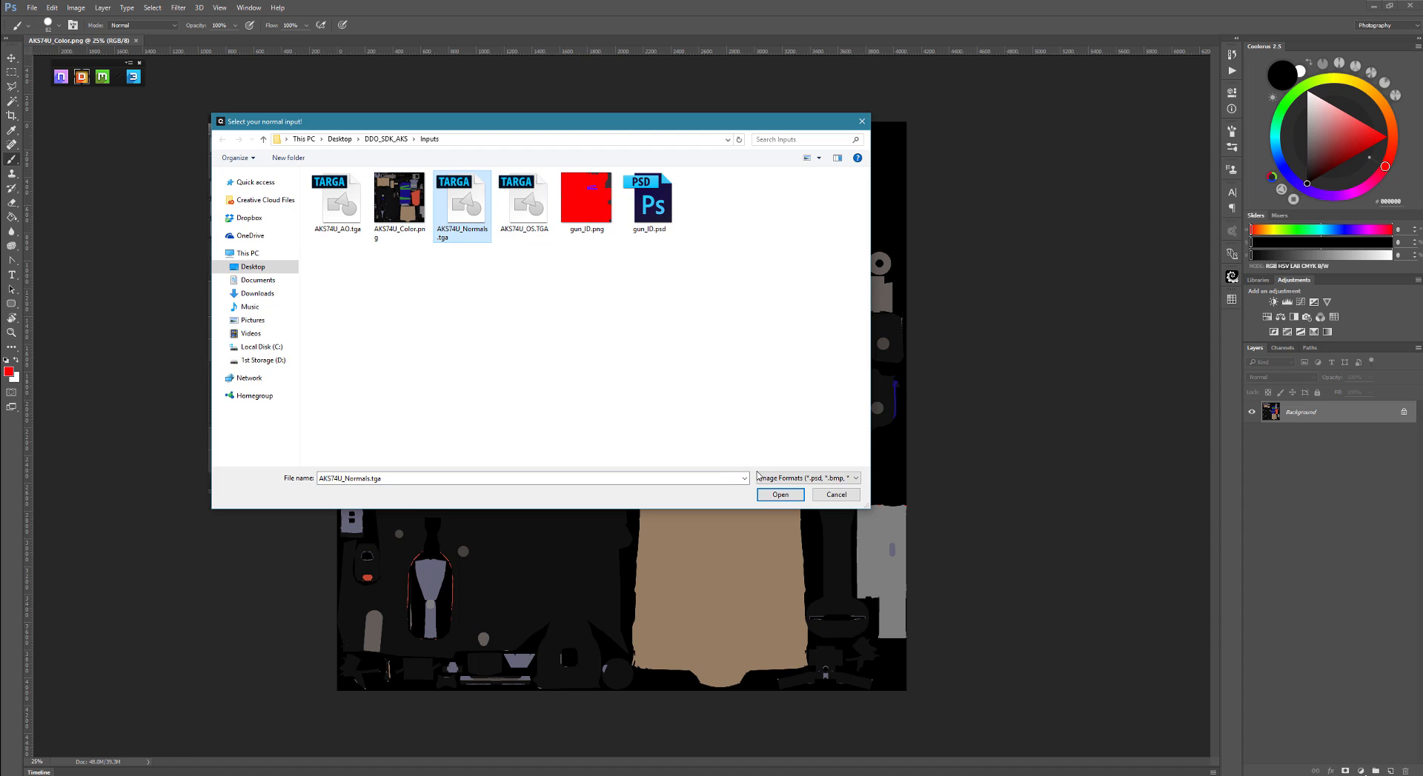
click(780, 495)
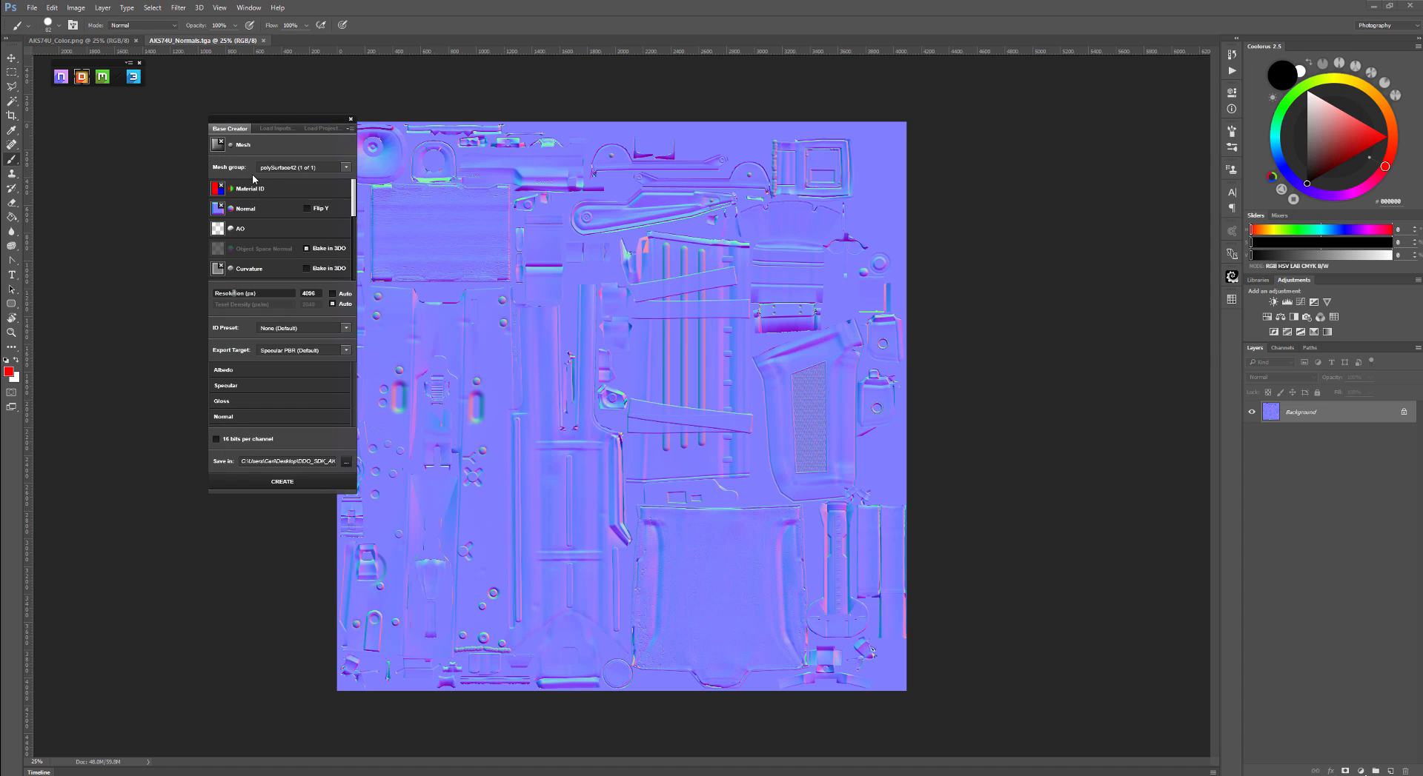
- Load AKS74U_AO.tga from the Inputs folder as the AO map
click(234, 236)
click(334, 217)
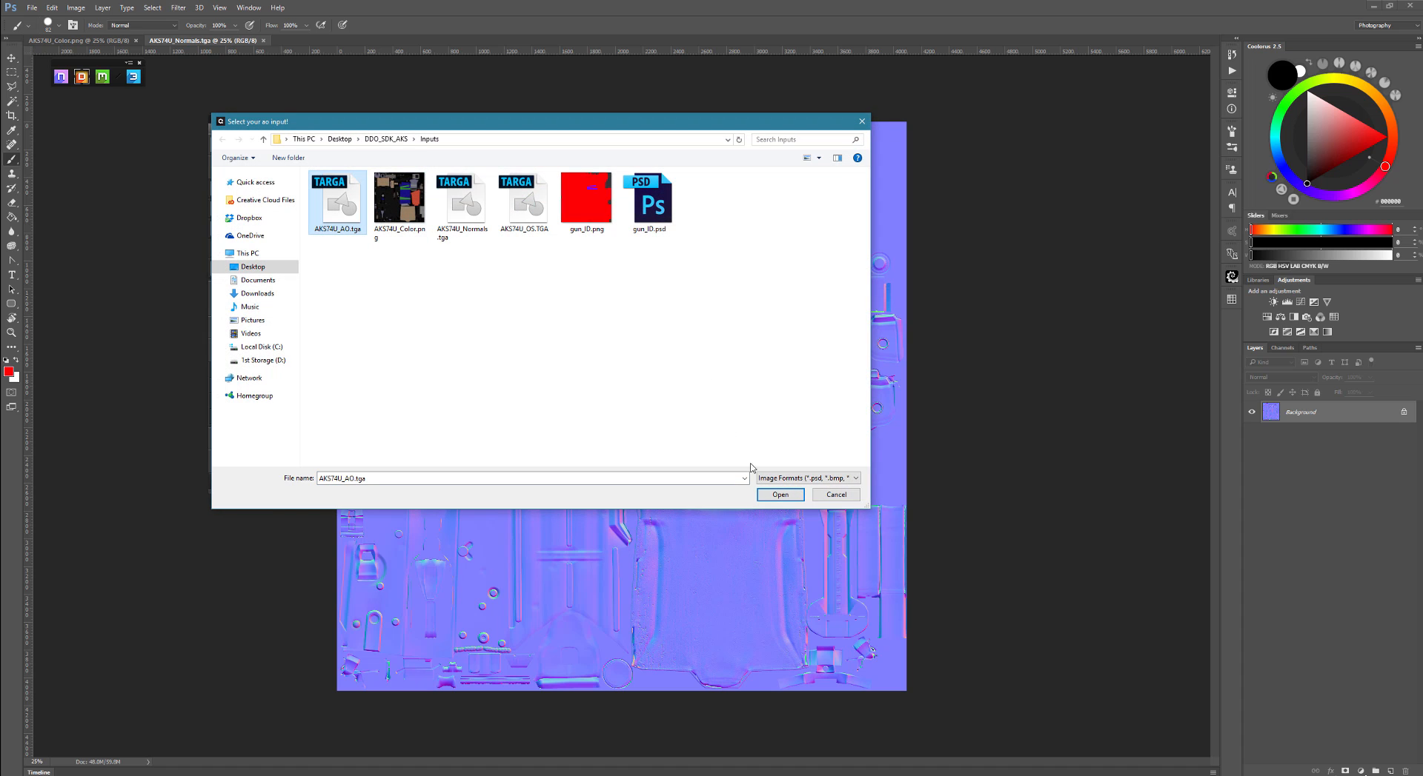
click(780, 495)
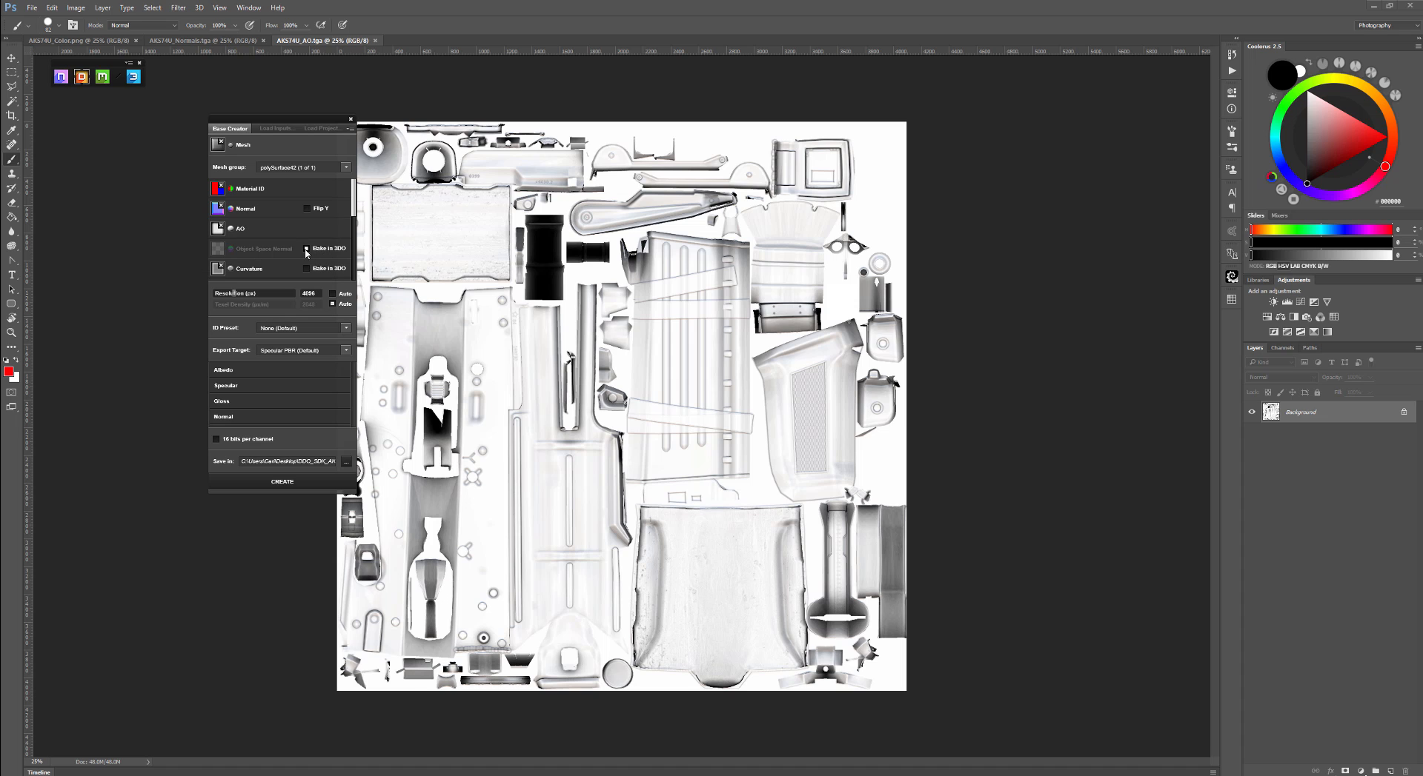
- Enable Object Space Normal baking and load AKS74U_OS.TGA from the Inputs folder as its map
click(306, 248)
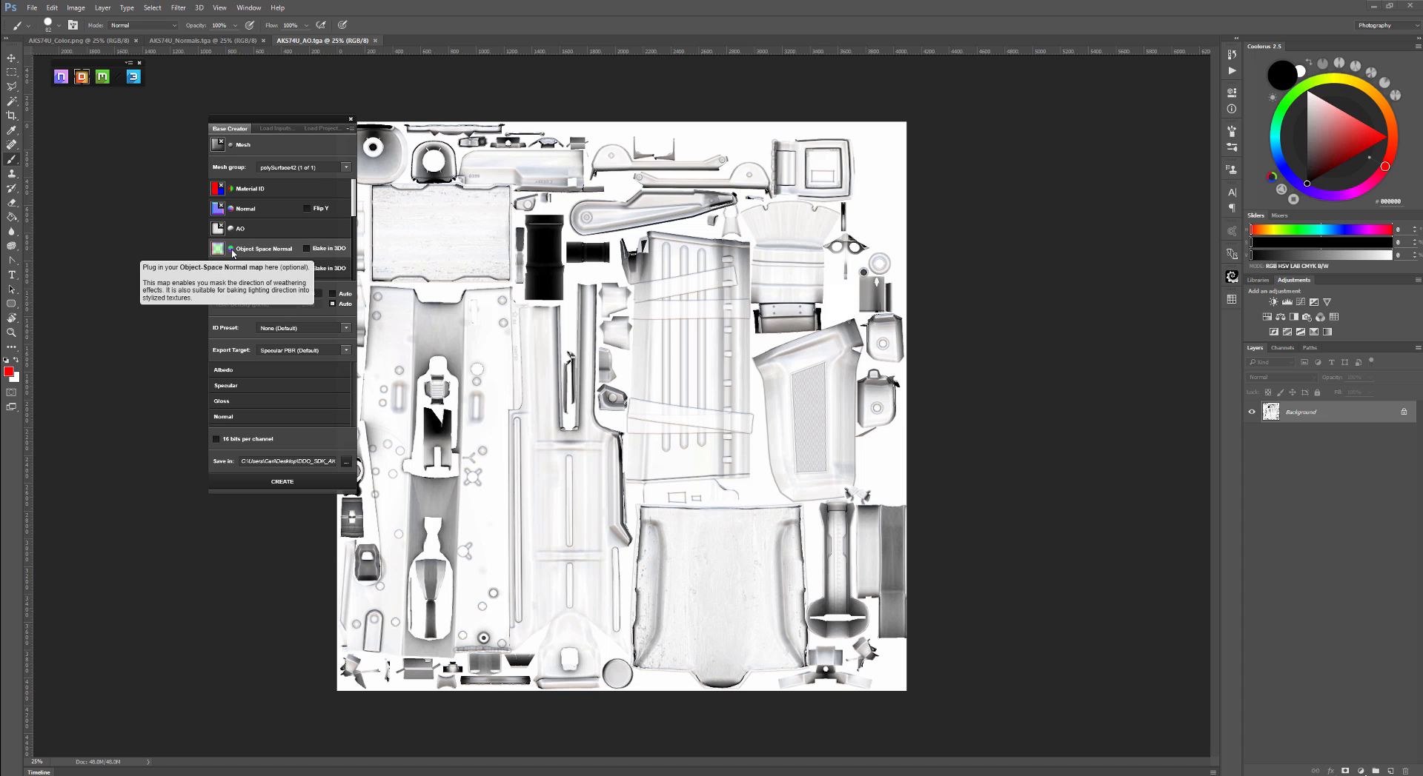
scroll(313, 255, down, 1)
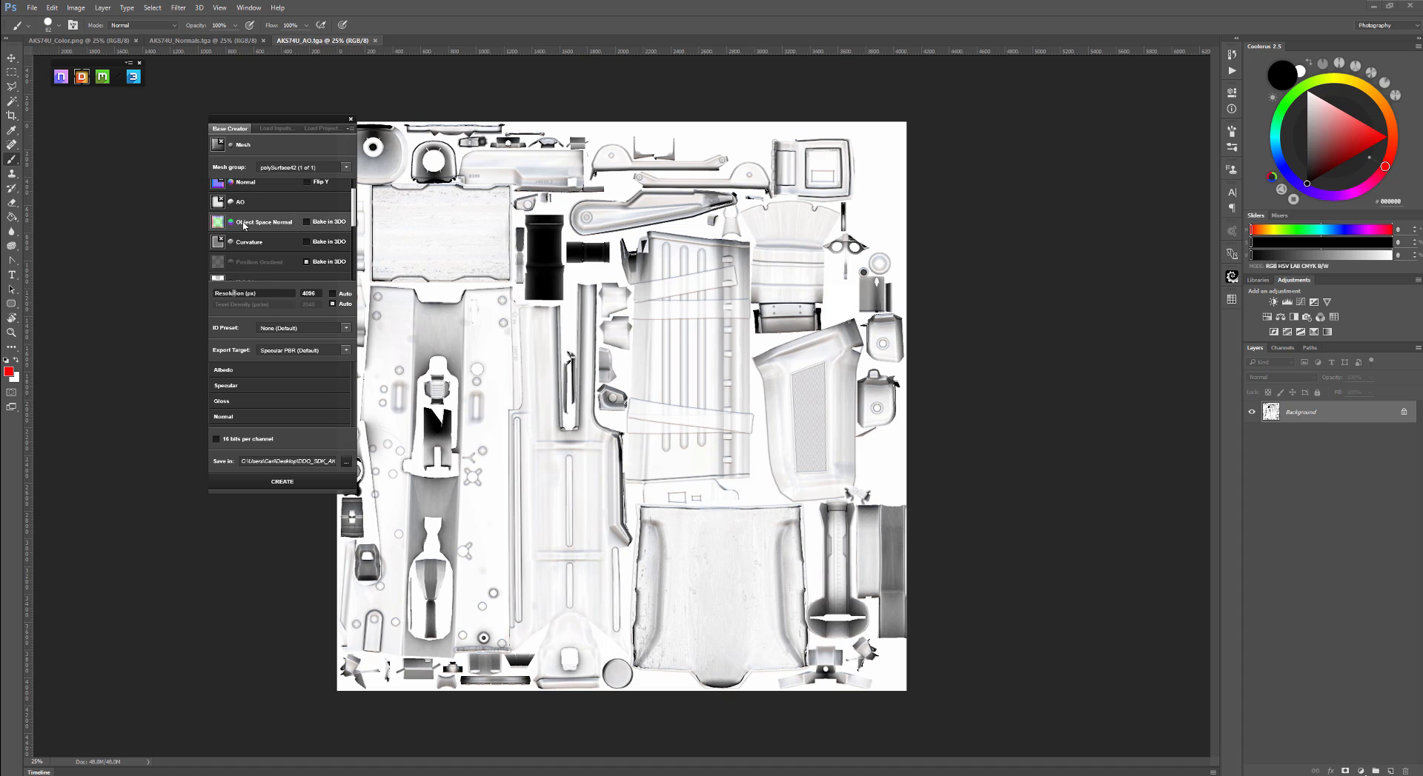
click(306, 222)
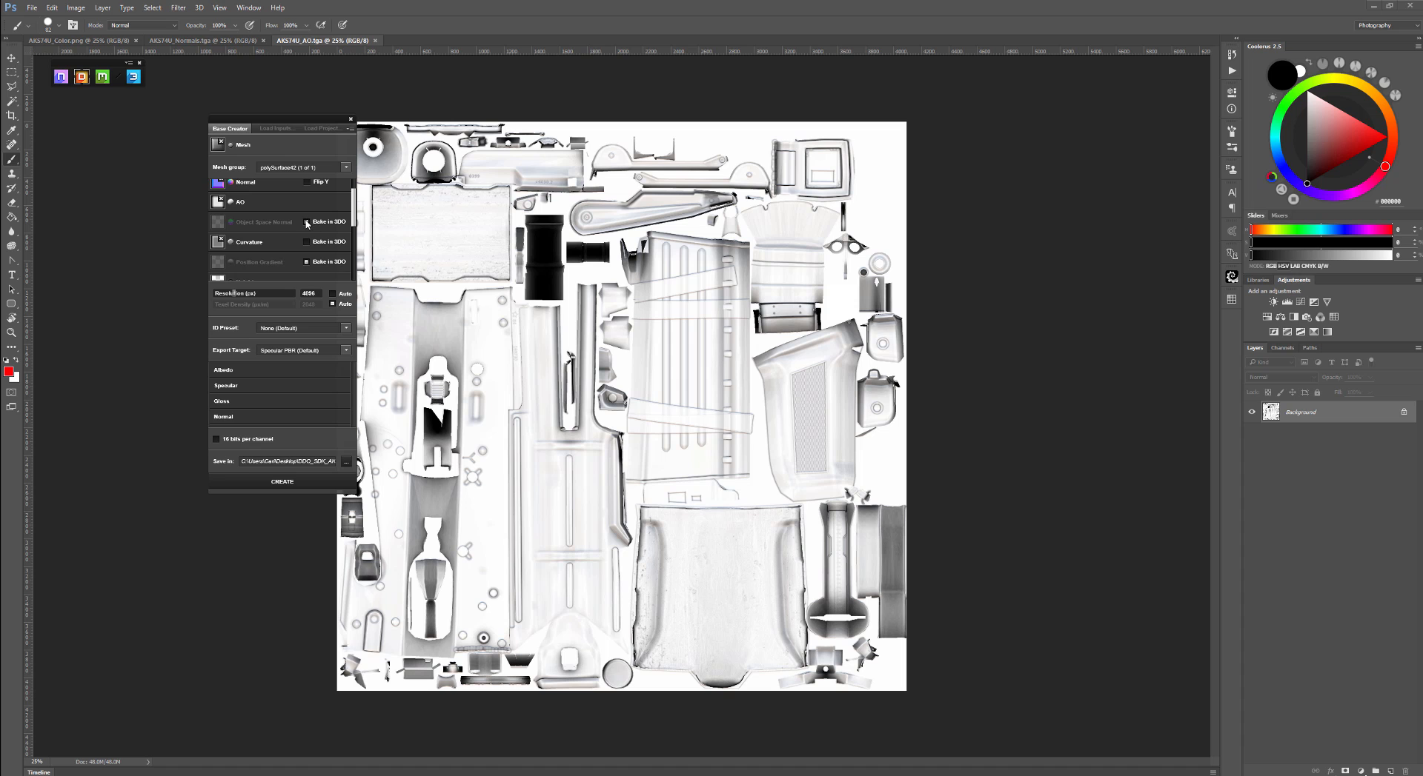
click(306, 222)
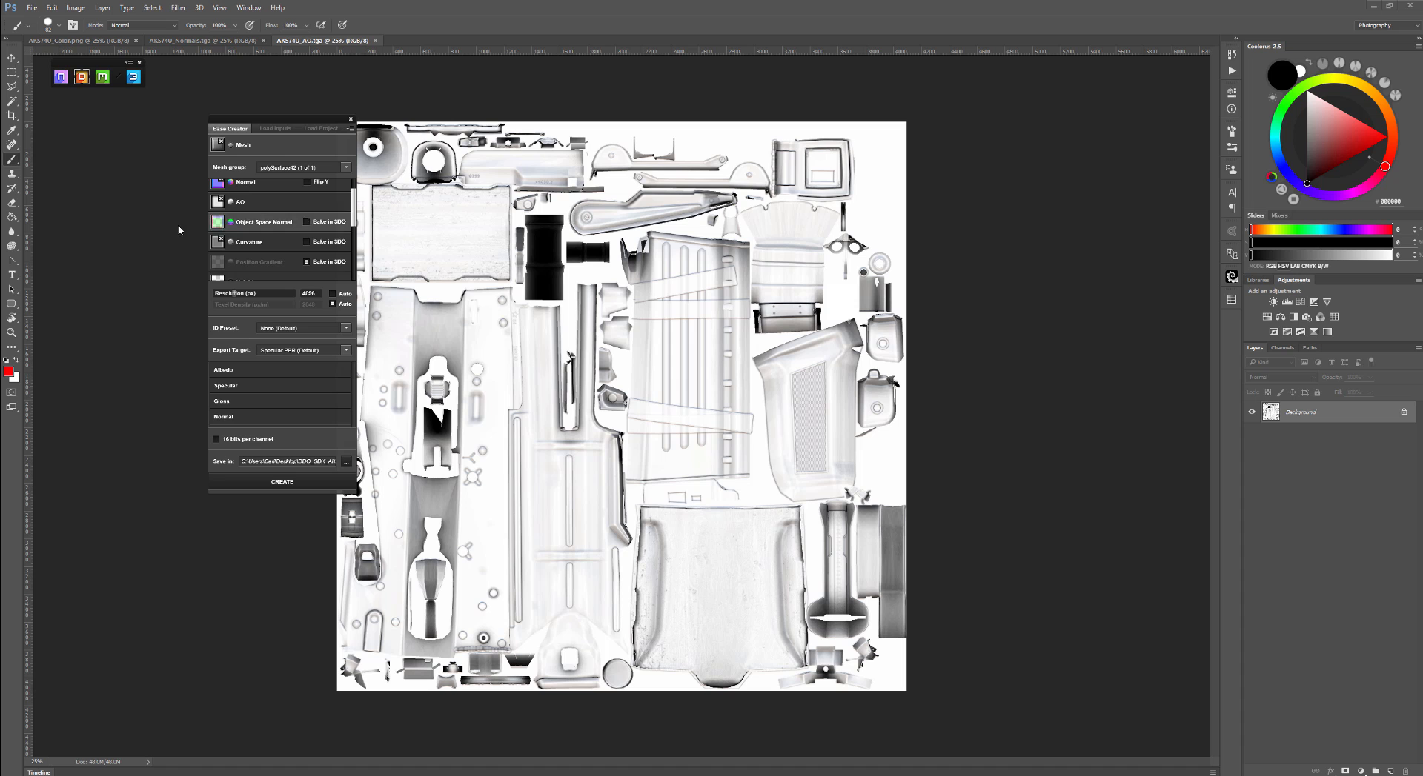
click(217, 222)
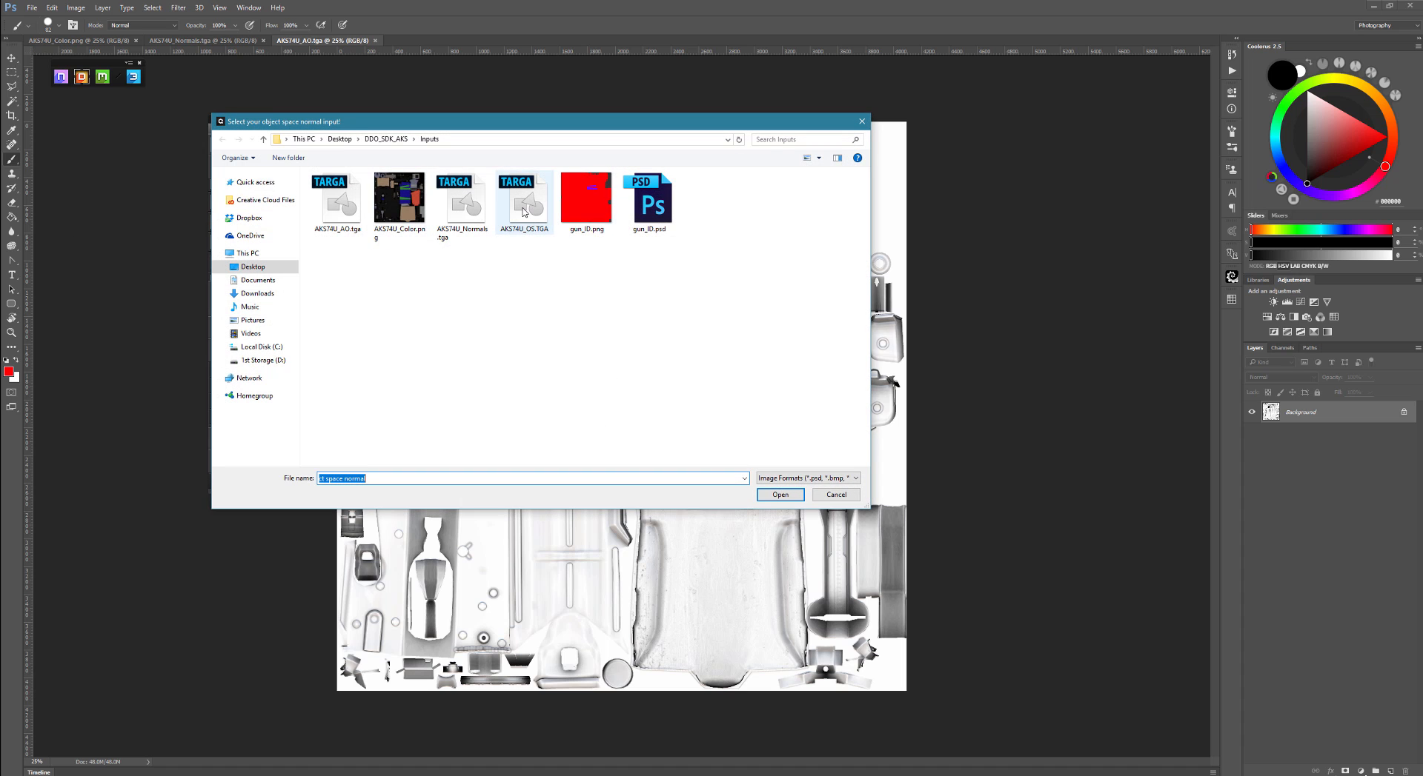
click(544, 214)
click(780, 494)
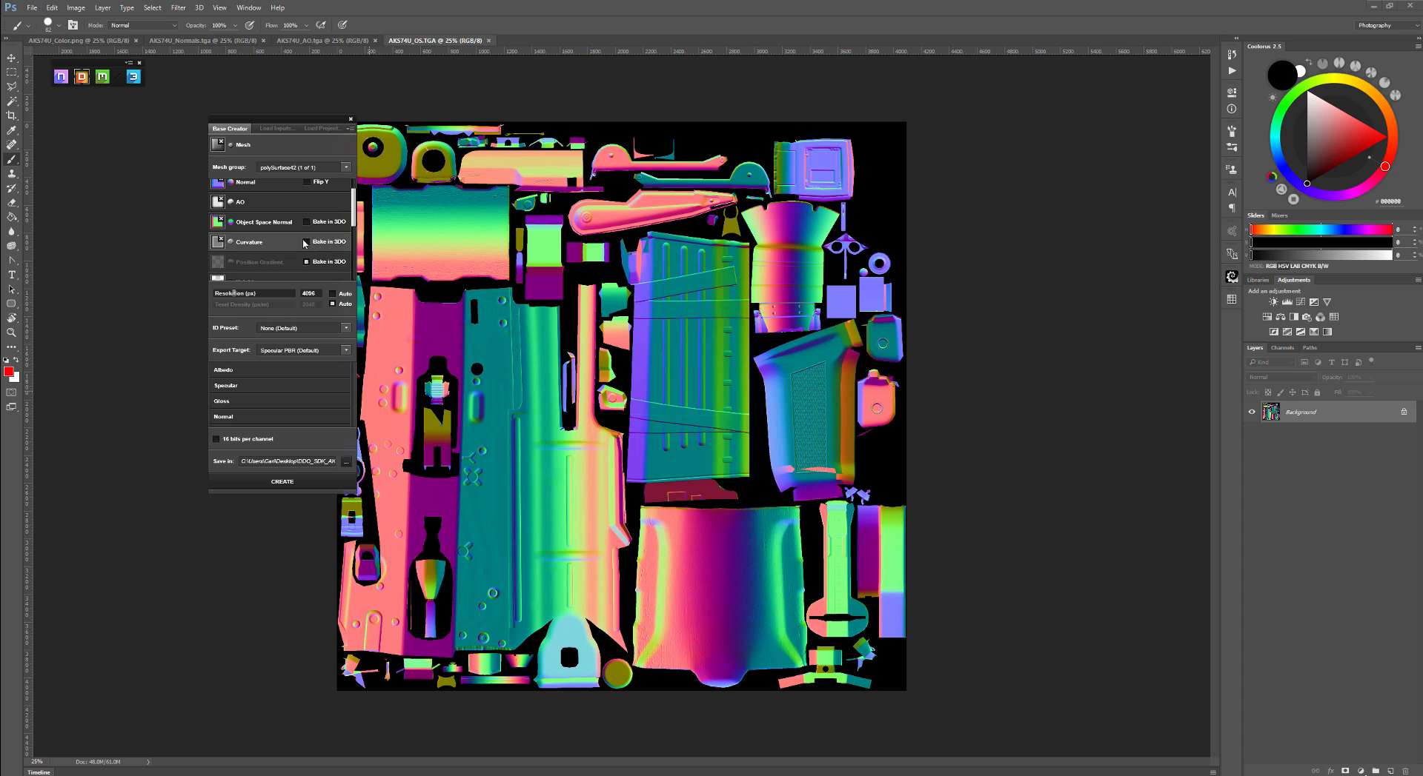
- Turn off Bake in 3DO for Curvature and scroll through the remaining optional map slots
click(329, 243)
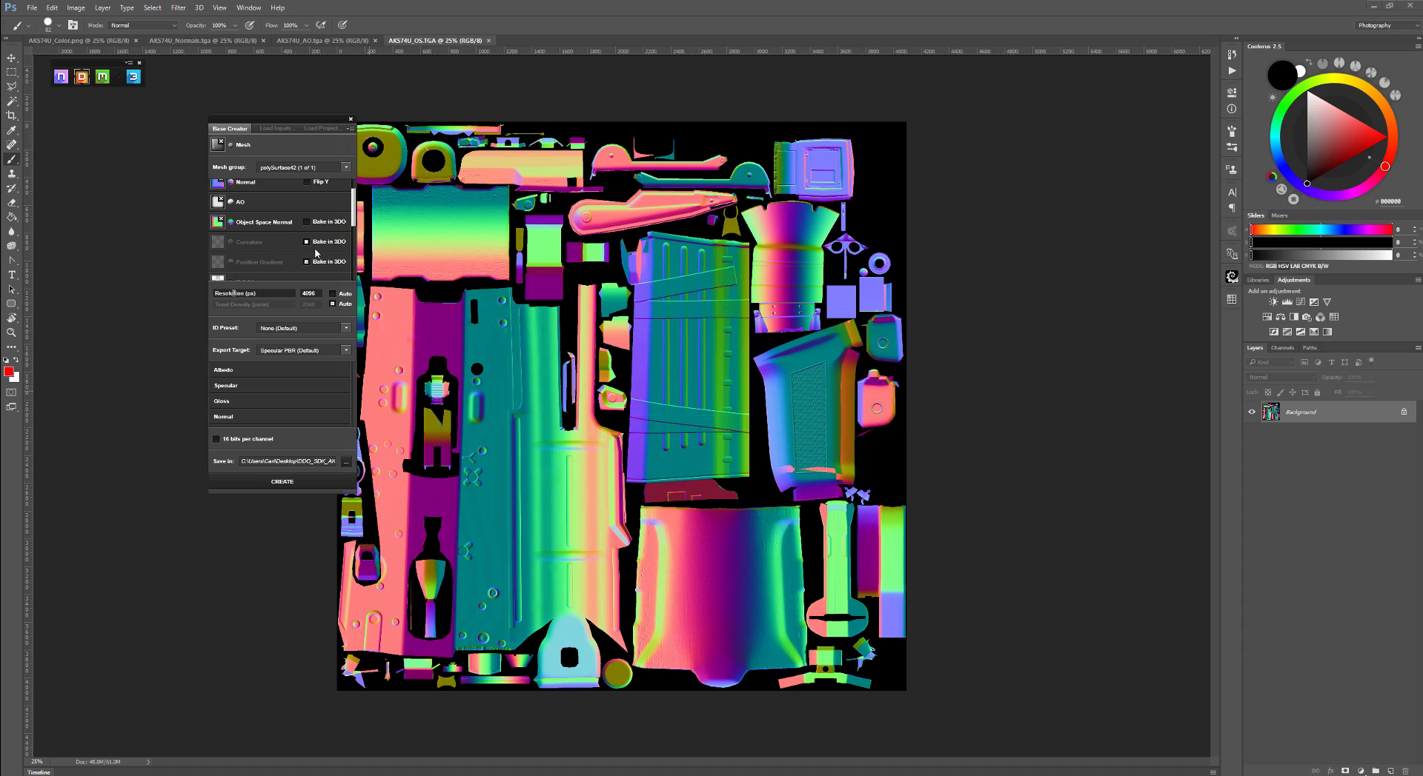
scroll(257, 267, down, 2)
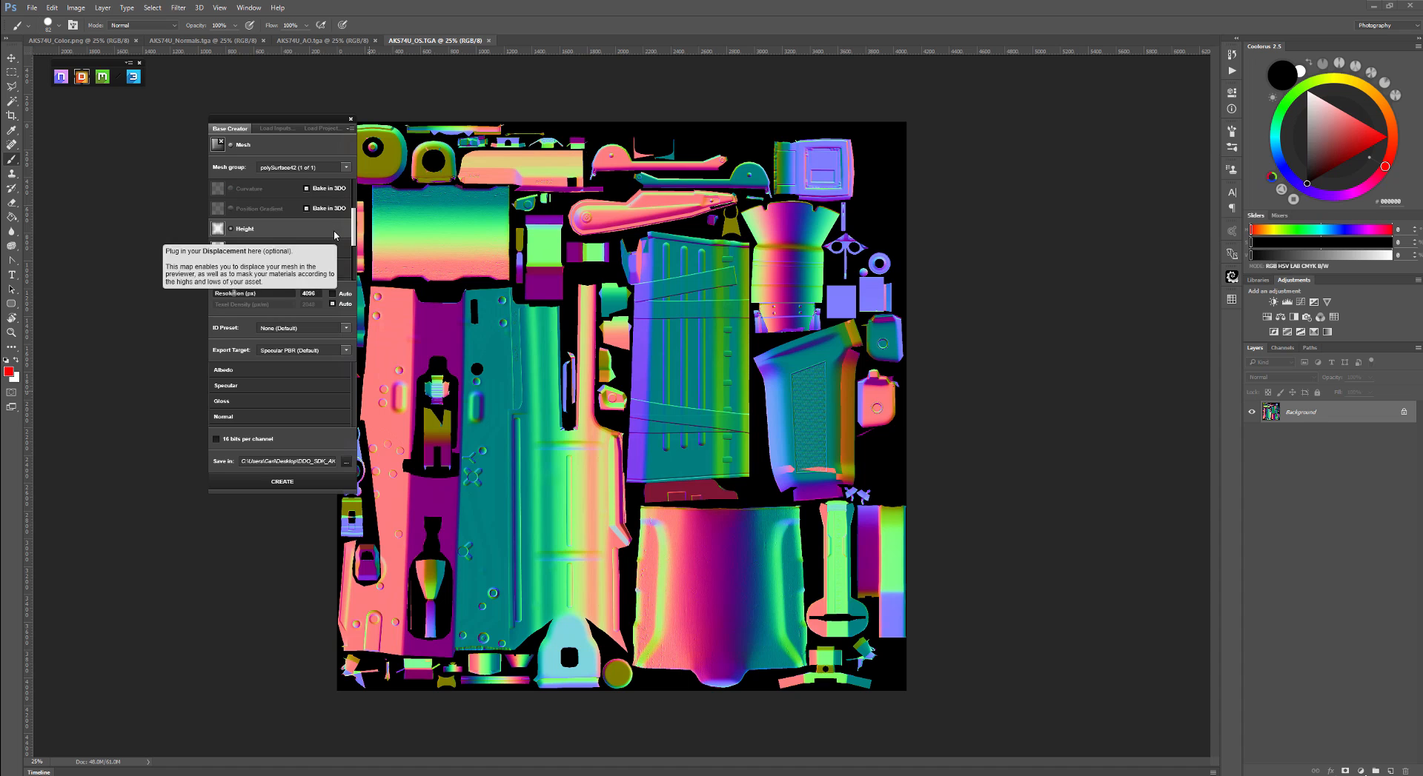
scroll(278, 215, down, 3)
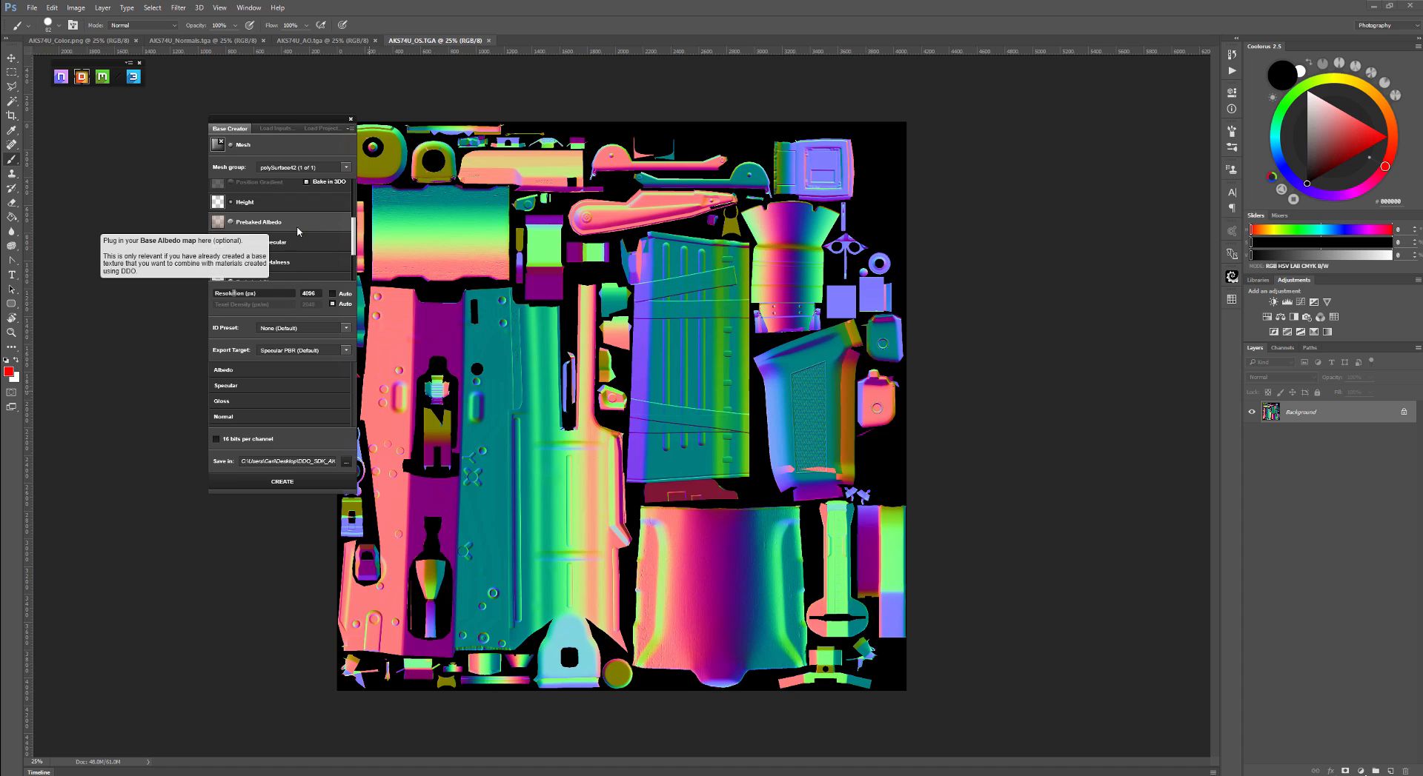
scroll(326, 243, down, 3)
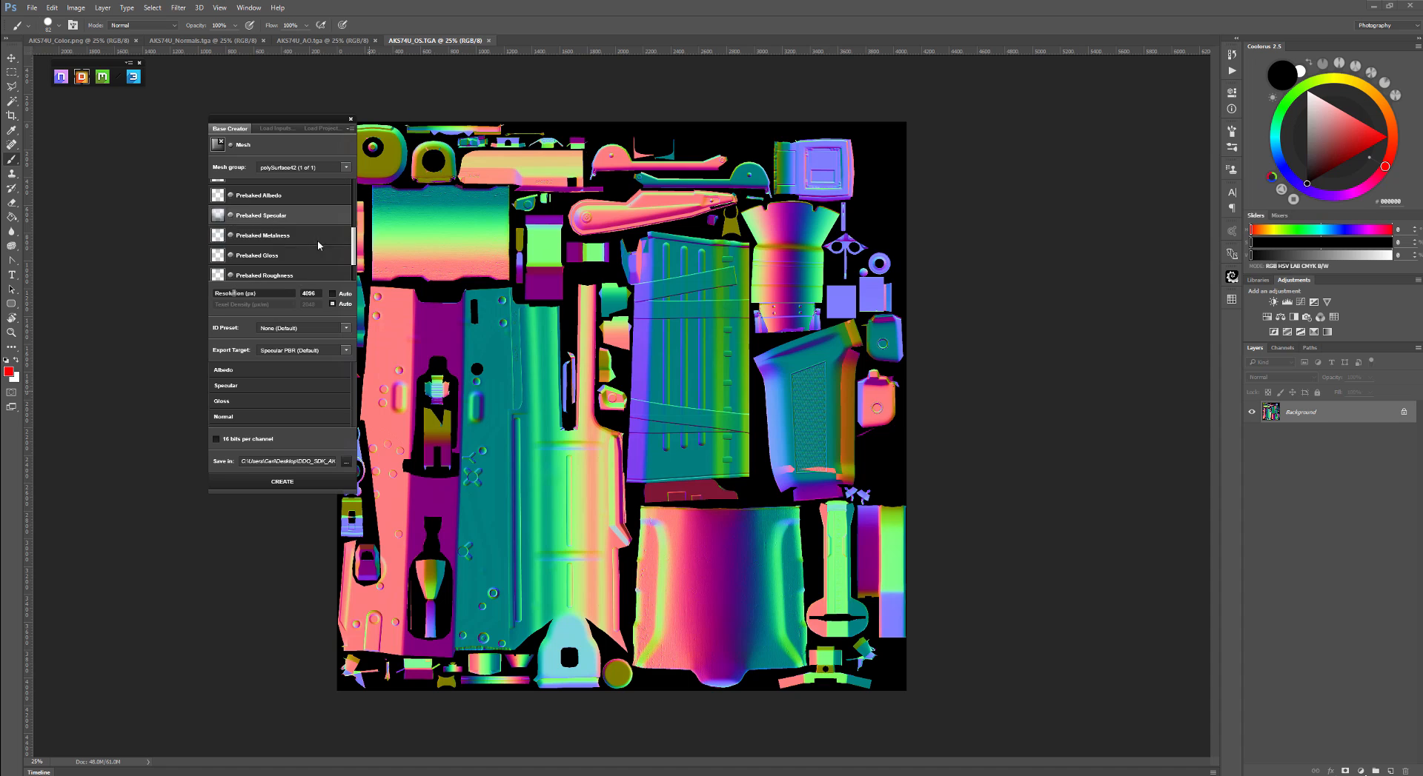
scroll(269, 250, down, 1)
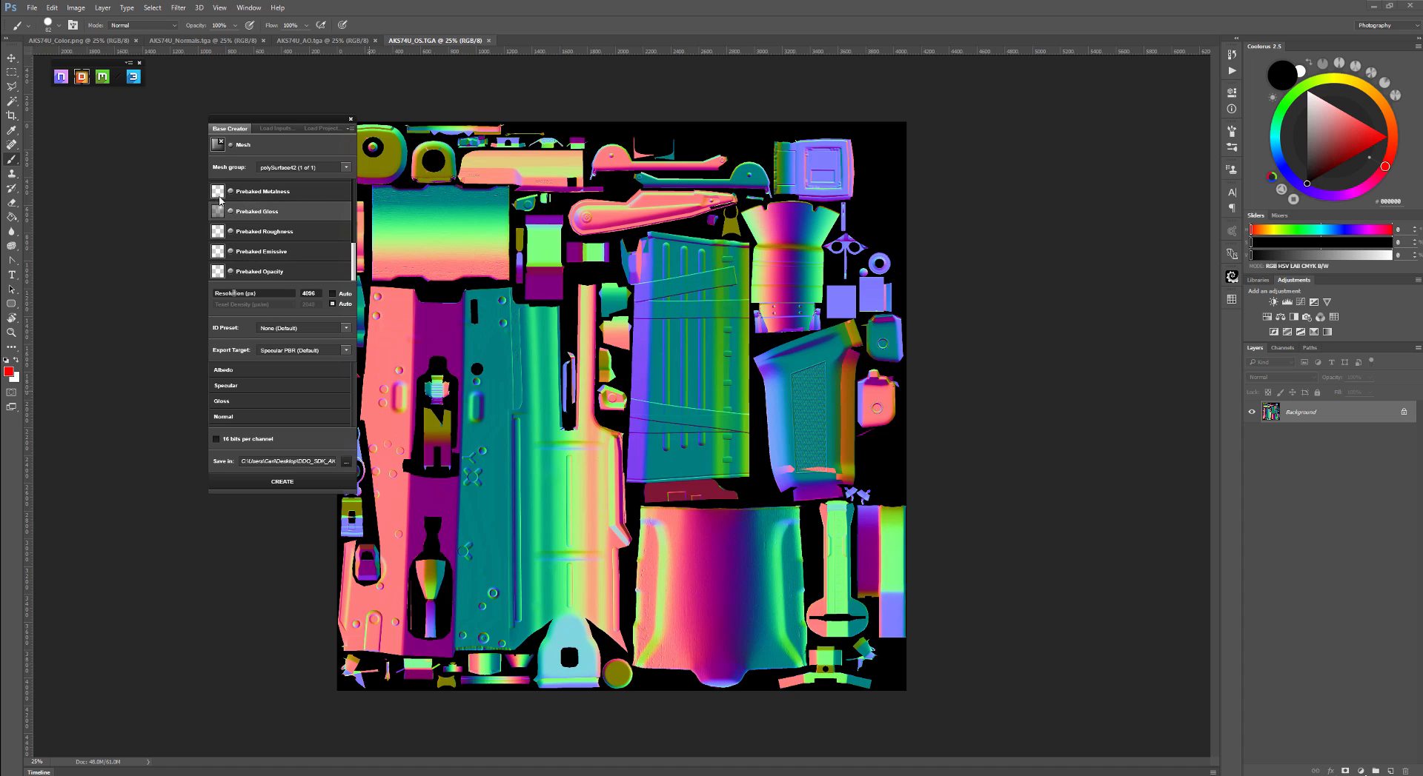
scroll(270, 228, up, 4)
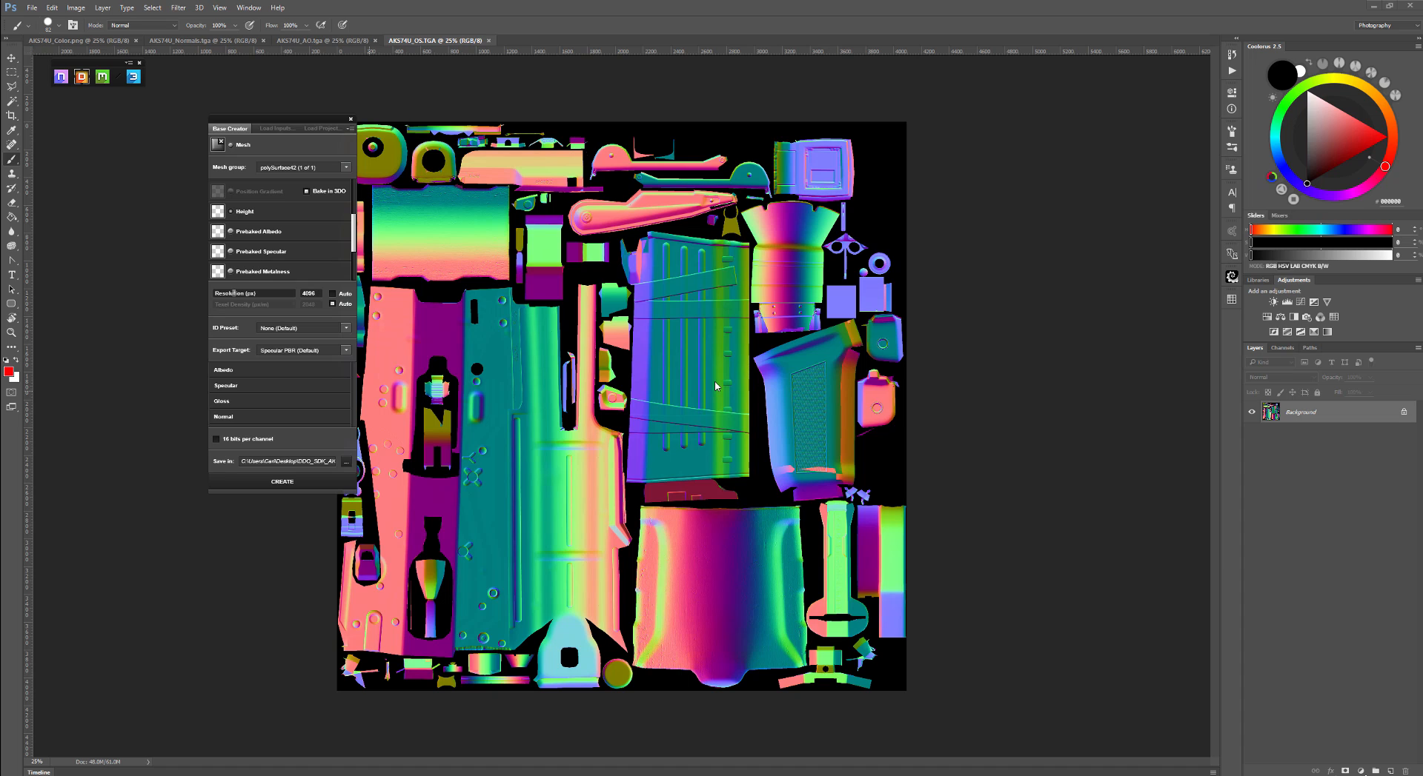
scroll(303, 222, up, 3)
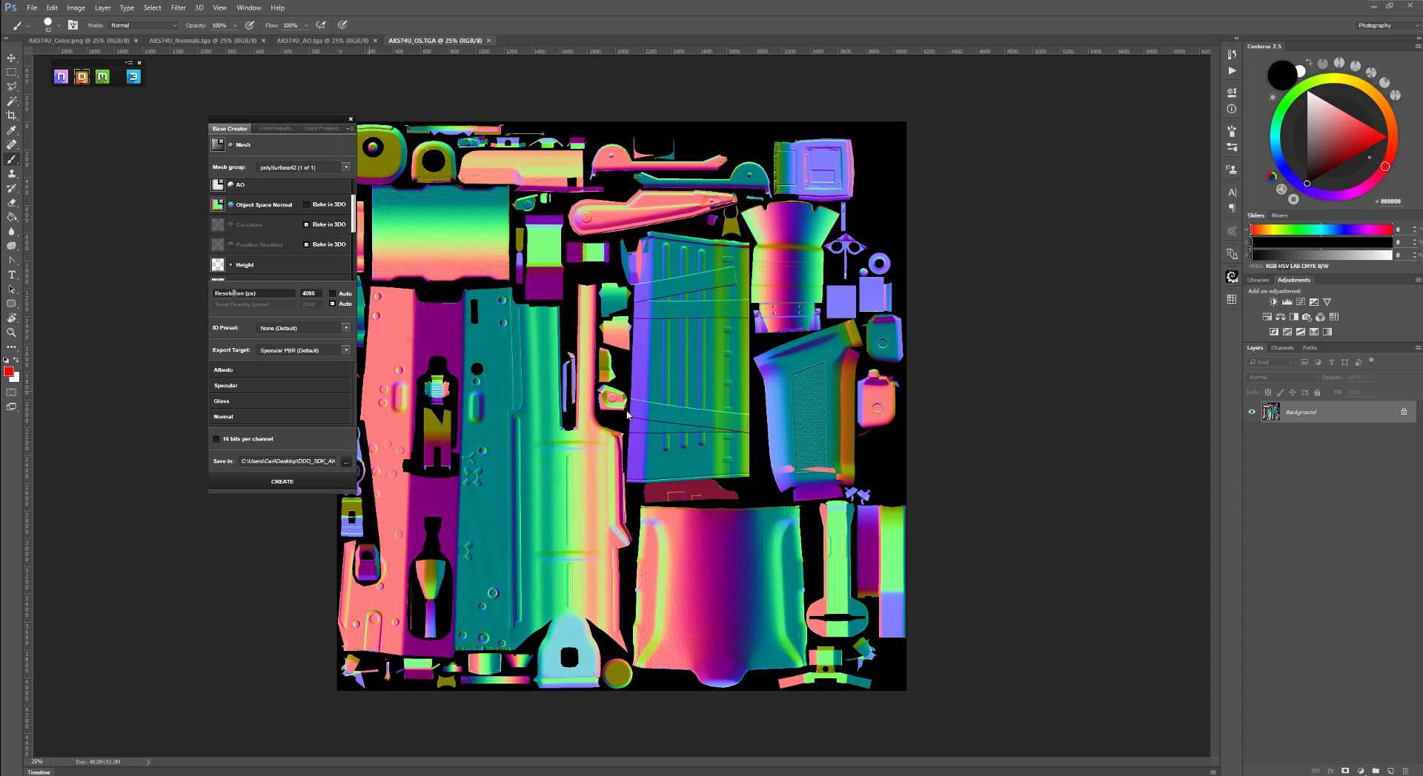
scroll(285, 233, up, 2)
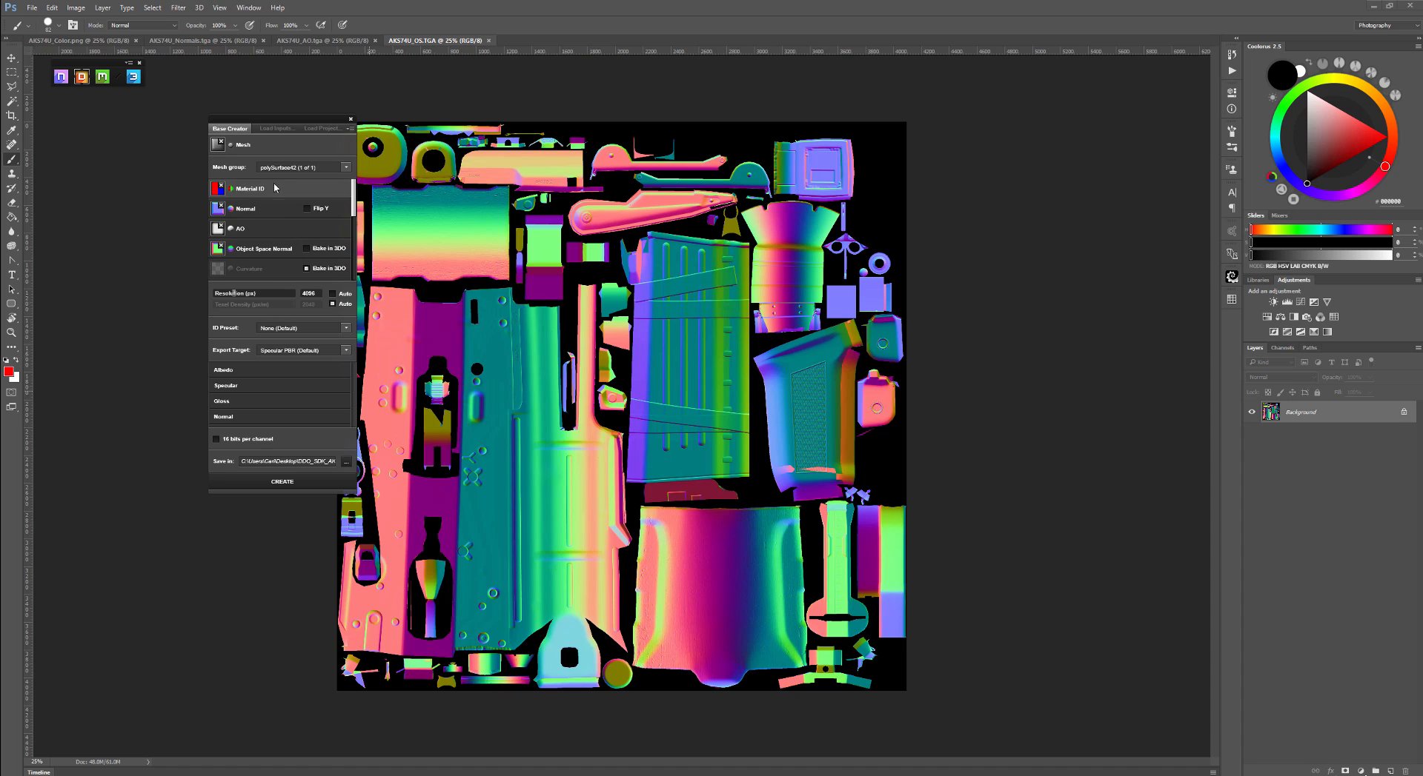
- Set the bake resolution to 1024 px, keeping the Auto option
click(310, 294)
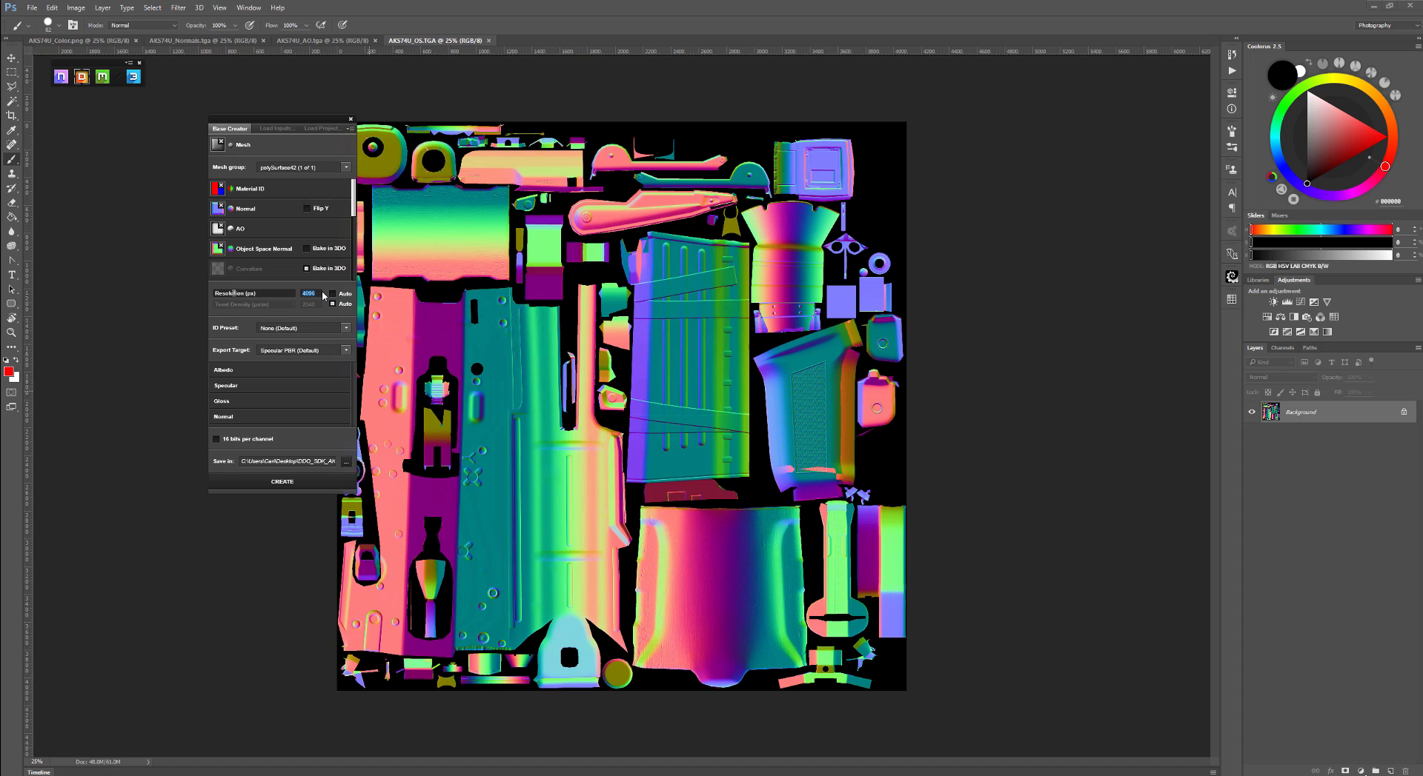
text(1024)
click(332, 304)
click(331, 304)
- Switch to the AKS74U_Color.png document and set the ID Preset to None (Default)
click(306, 329)
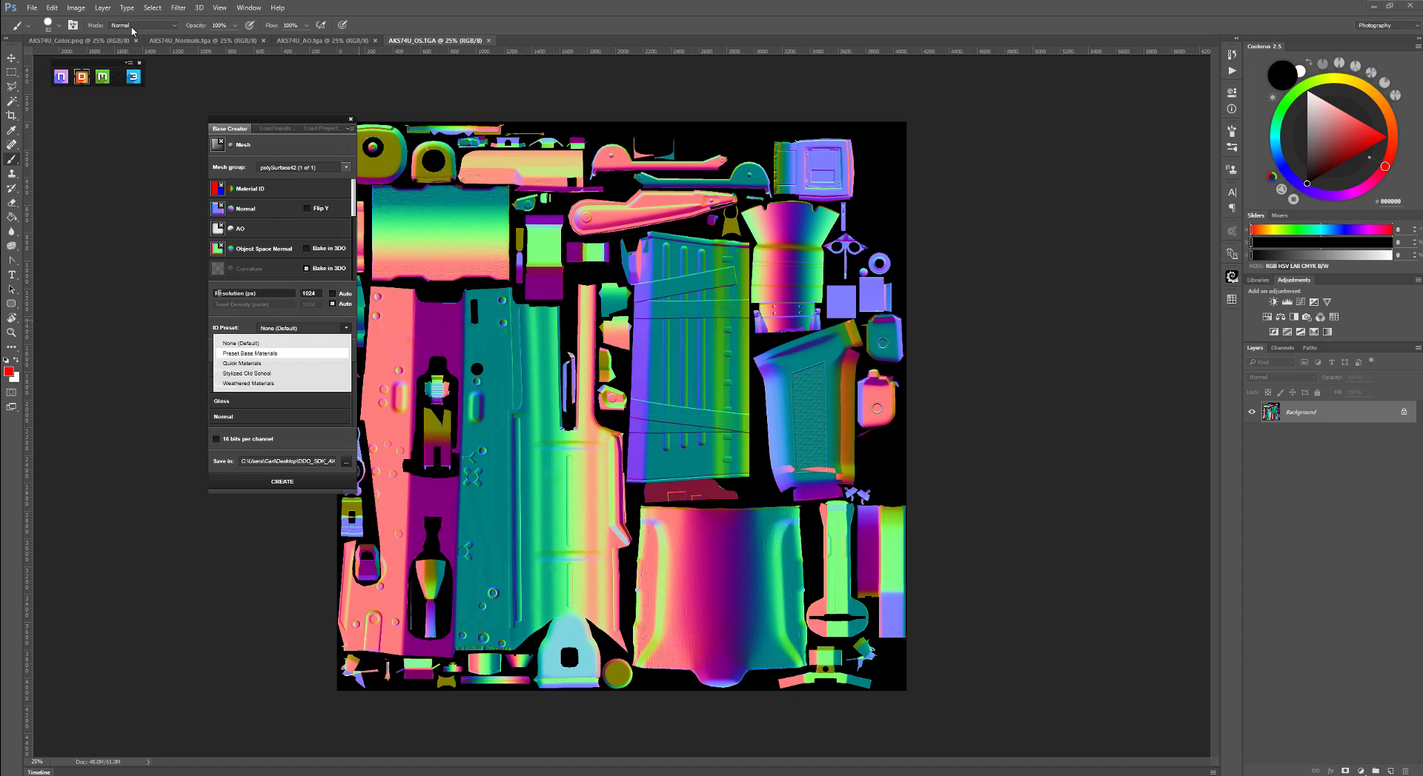
click(111, 40)
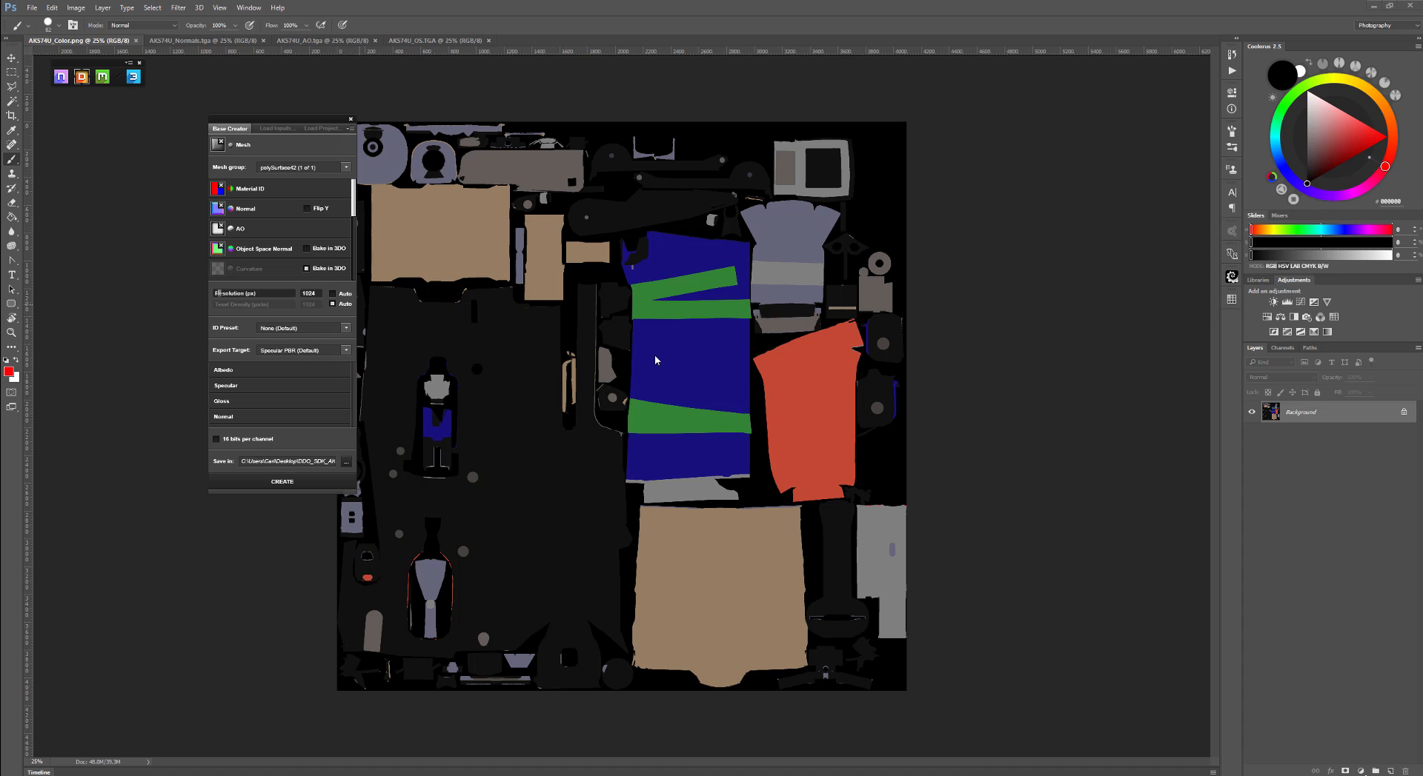
click(288, 330)
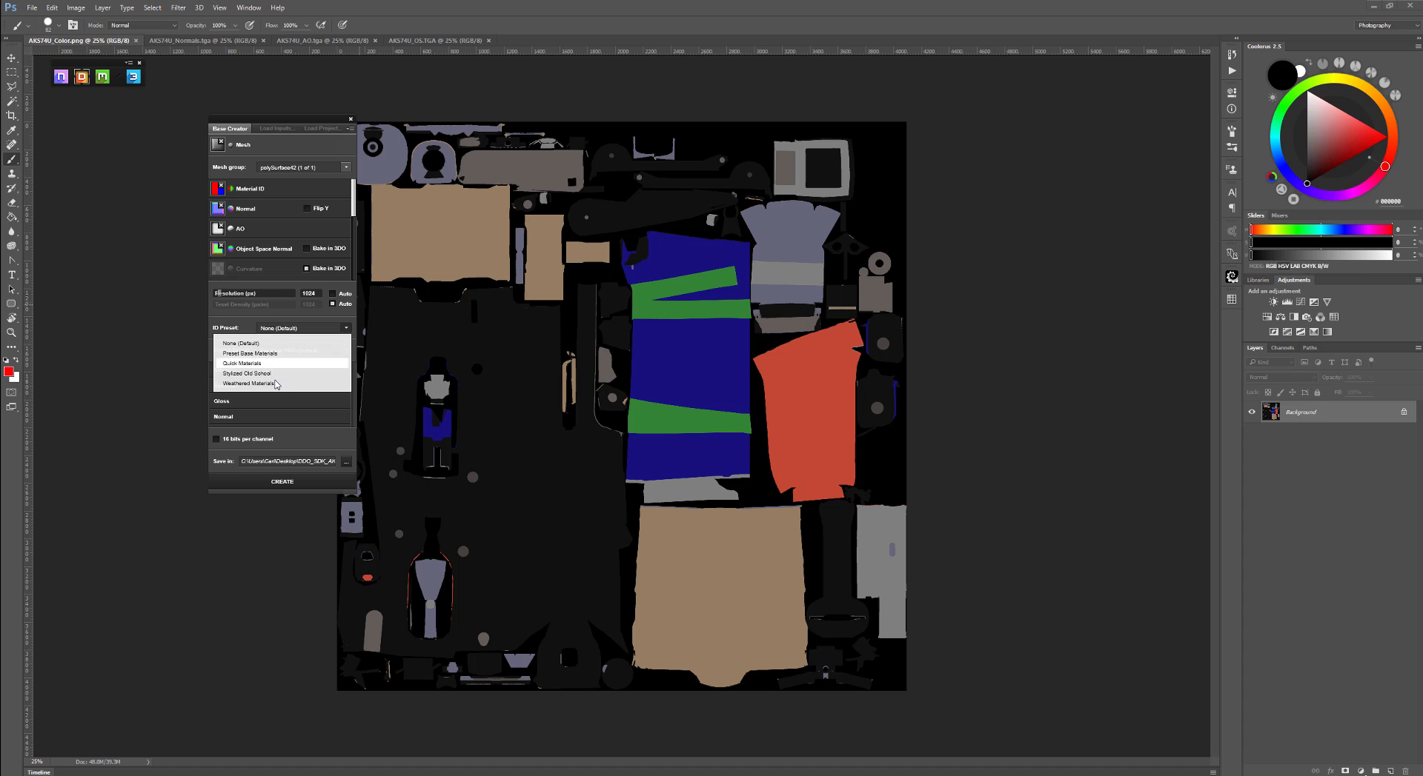
click(286, 342)
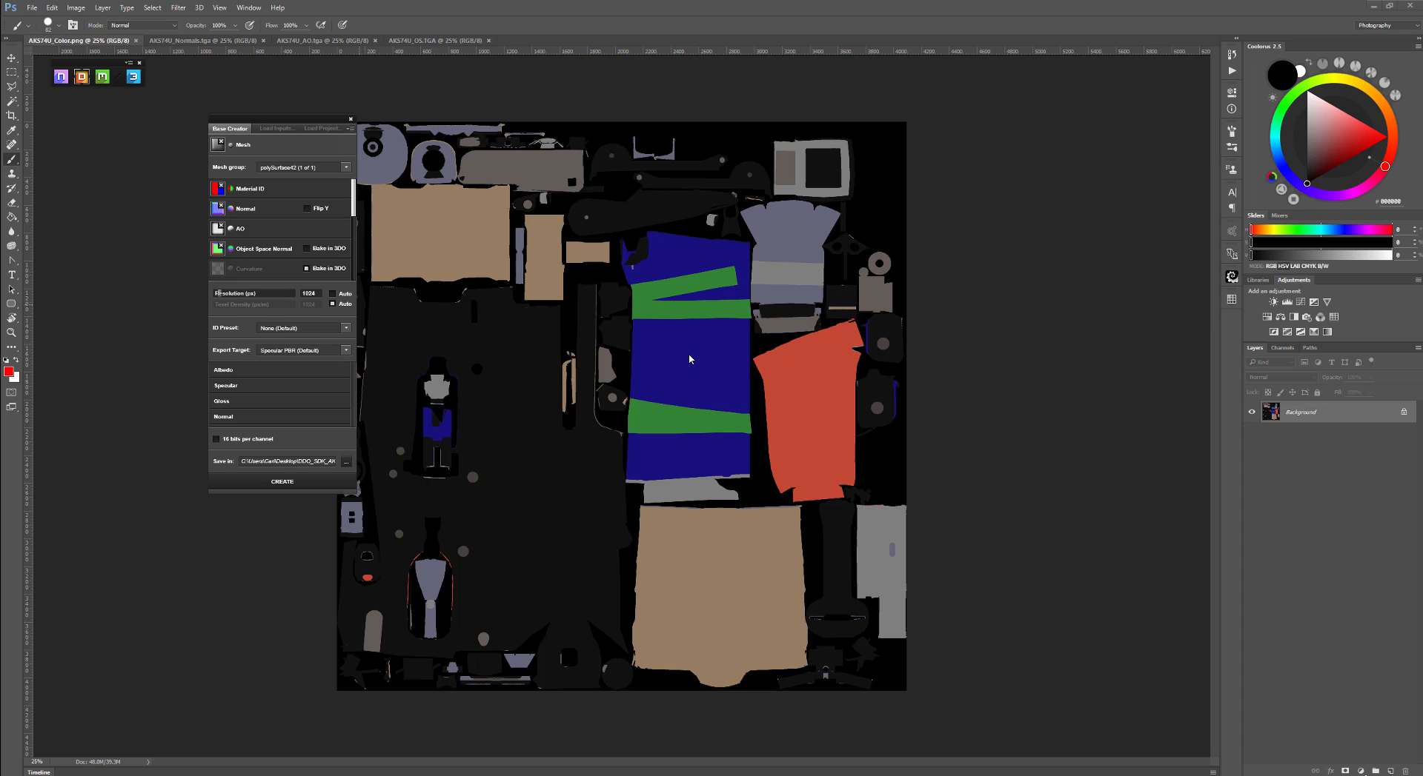
- Set the Export Target to Lastgen (Non PBR)
click(298, 353)
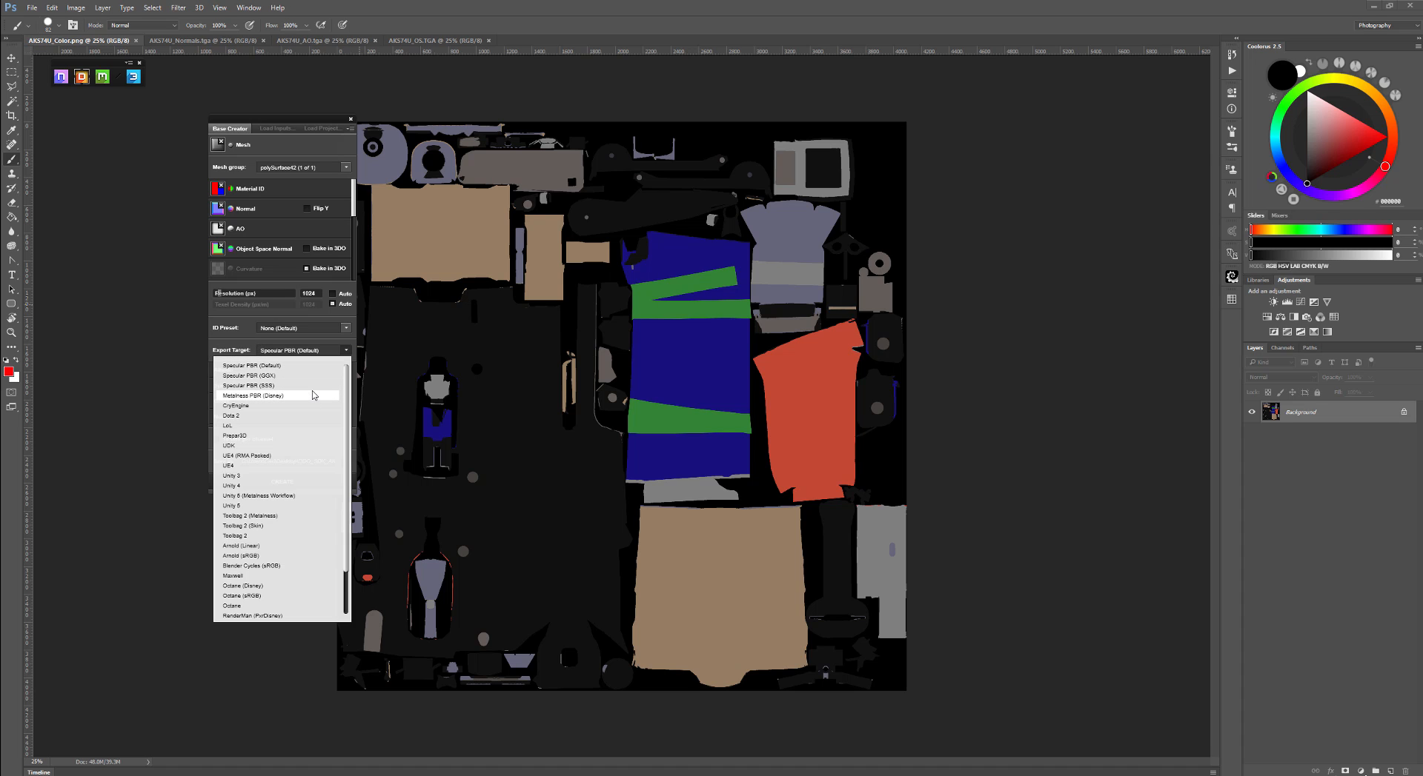
scroll(292, 445, down, 5)
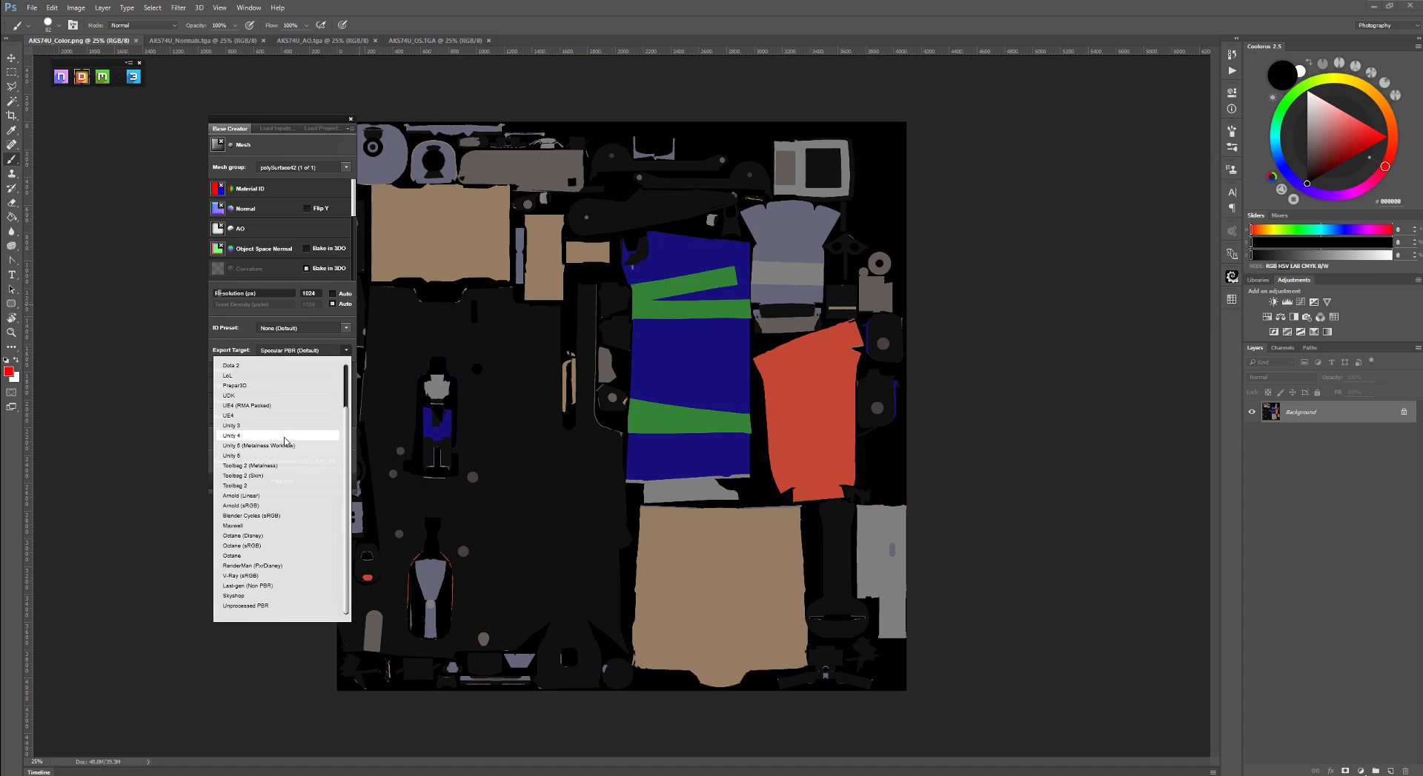
scroll(289, 443, up, 5)
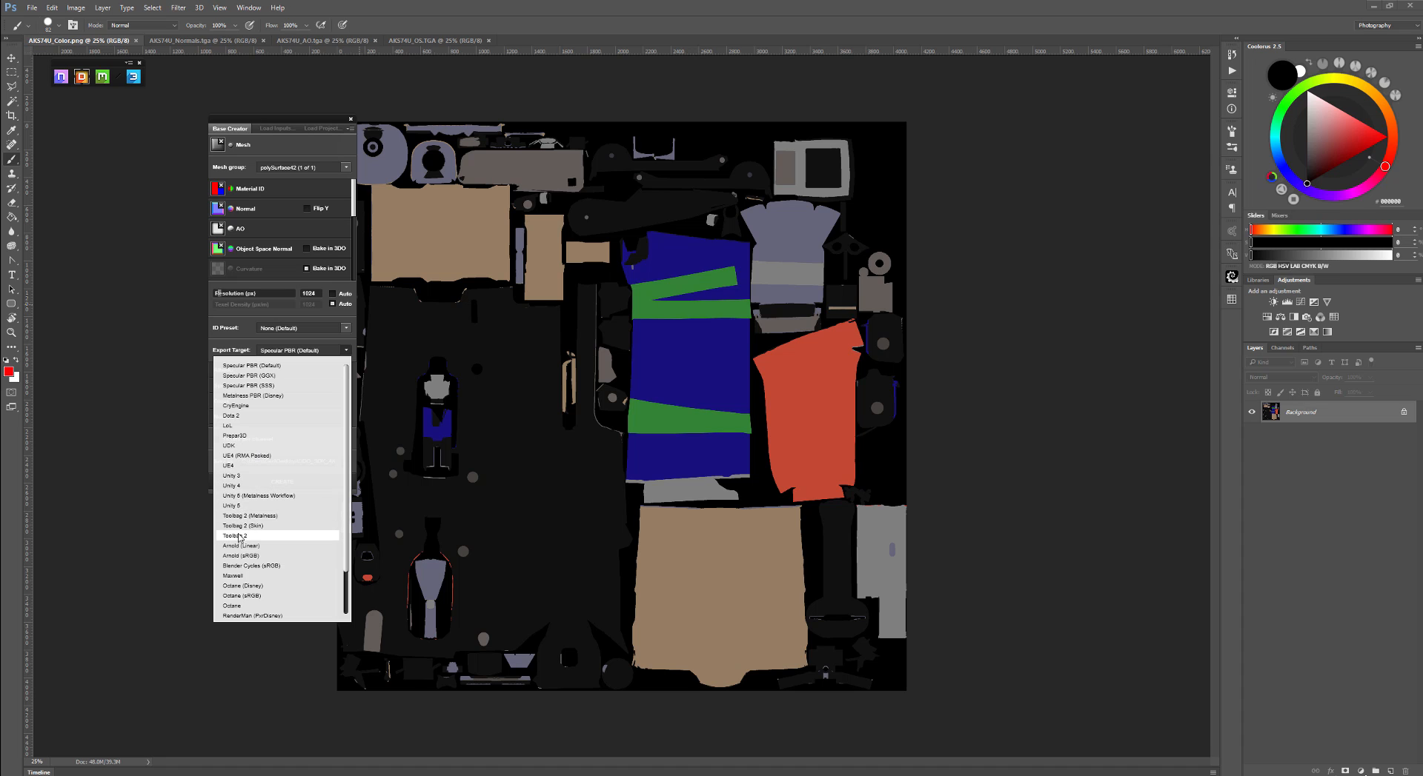
scroll(260, 524, down, 2)
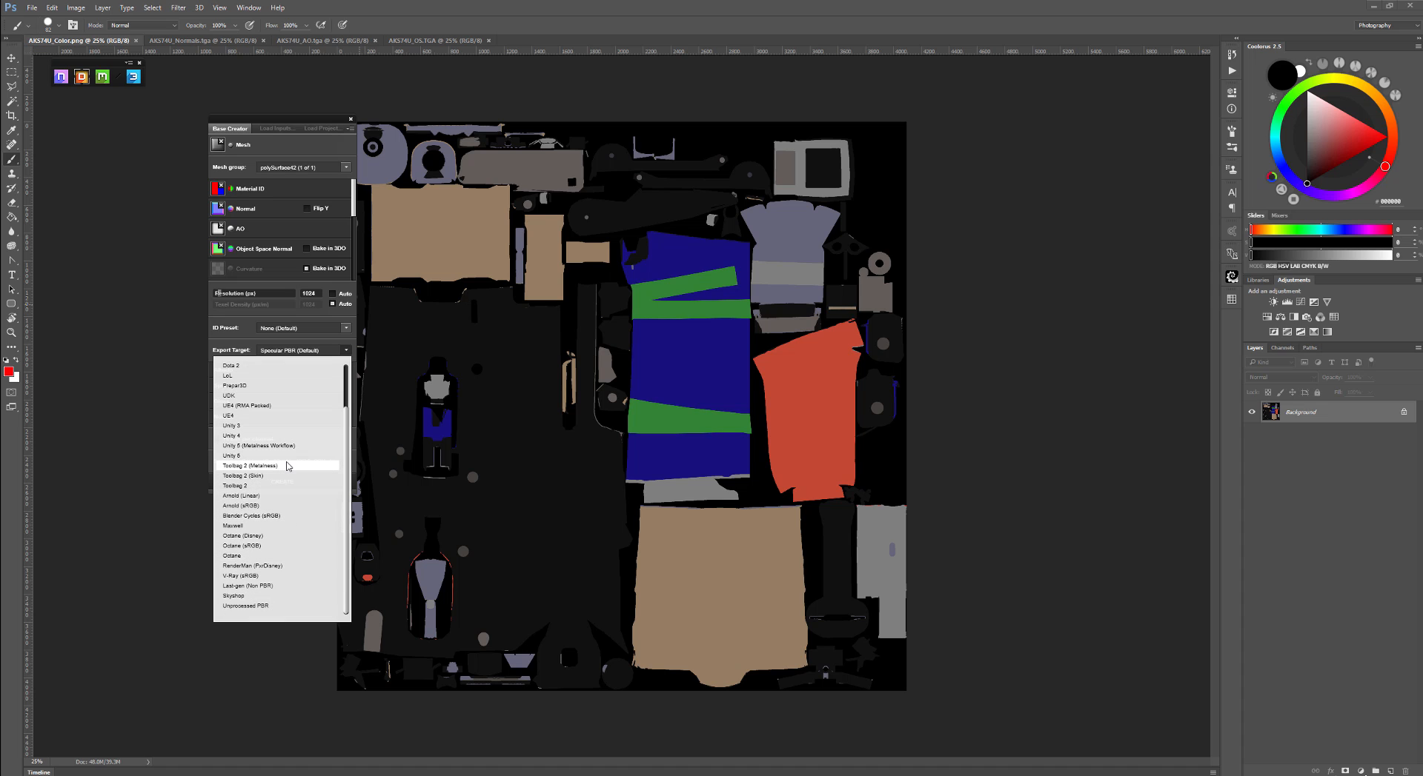
click(273, 586)
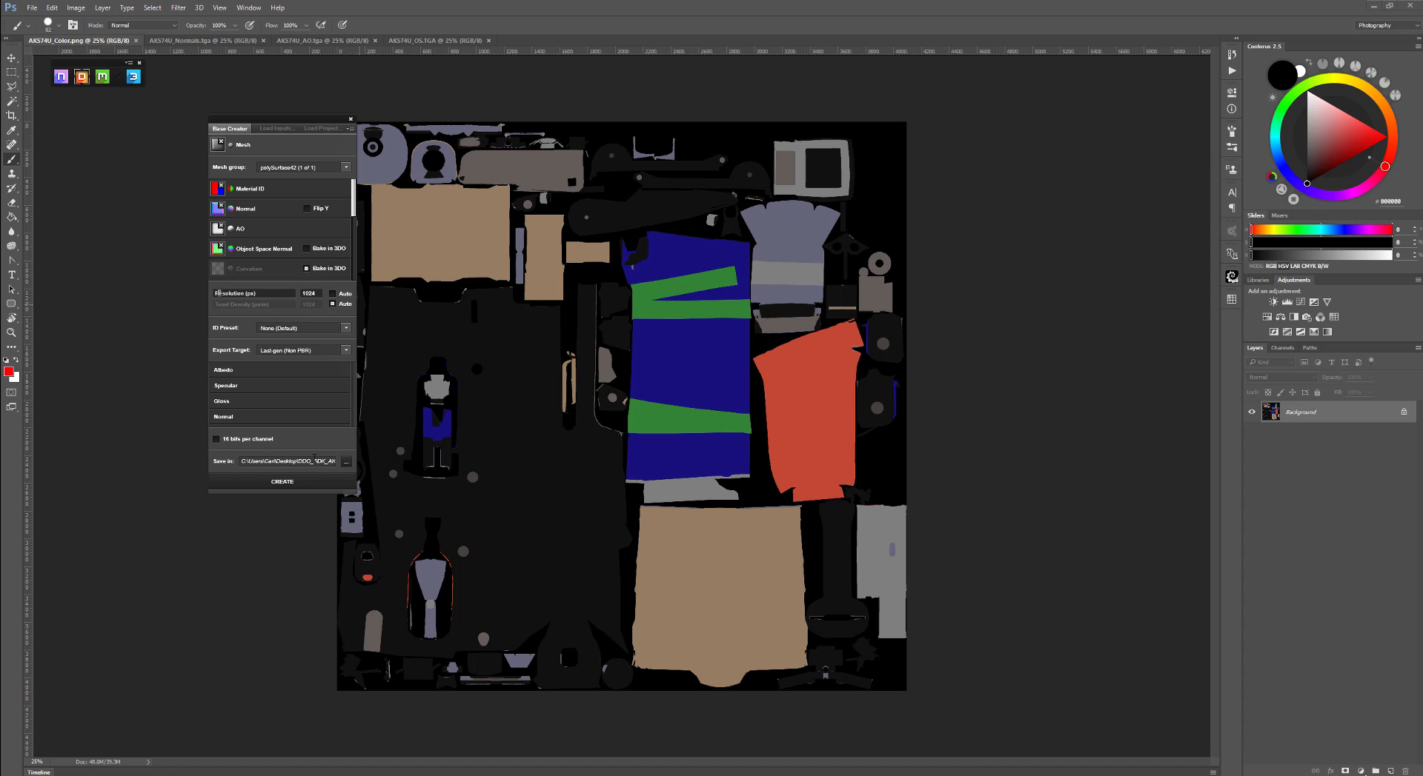
- Set the project's save location to the Project folder inside DDO_SDK_AKS on the Desktop
click(347, 464)
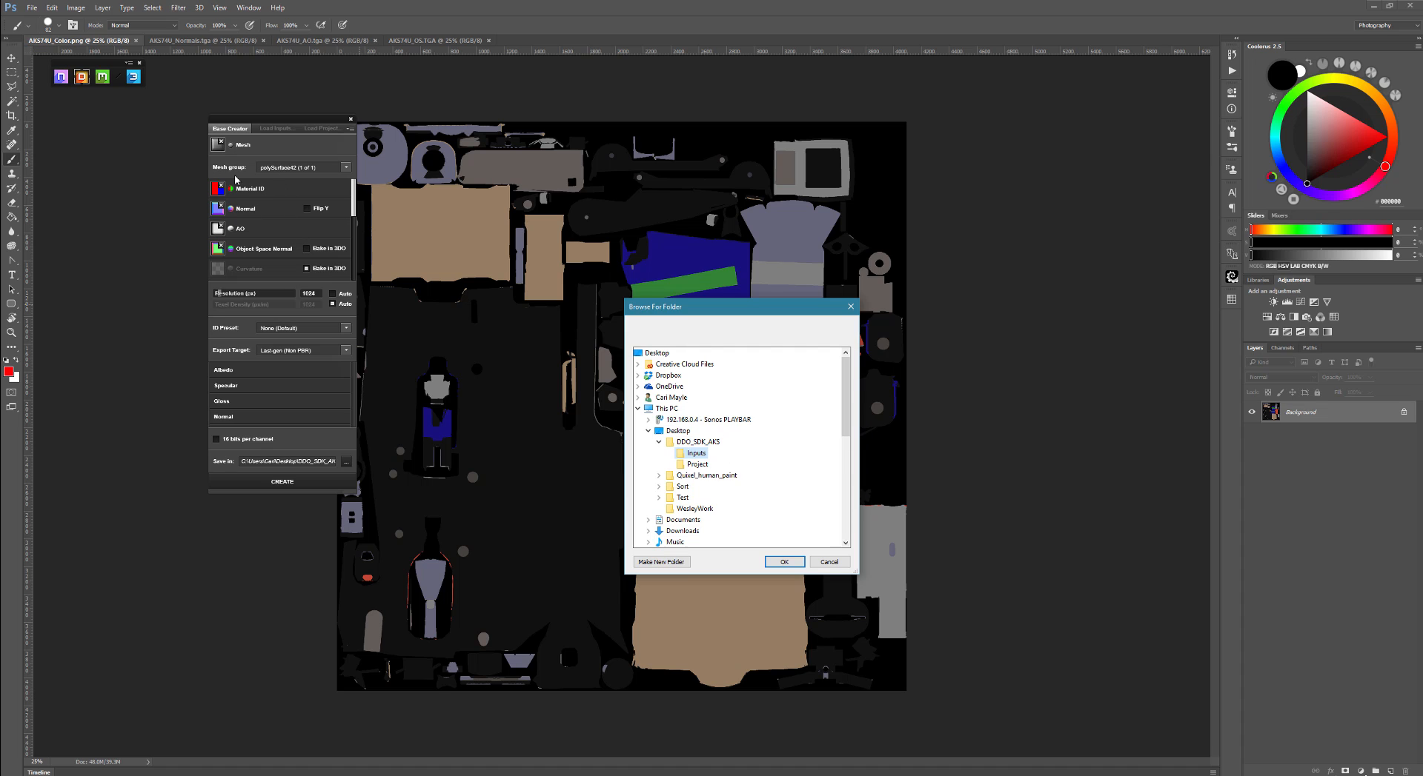
click(700, 465)
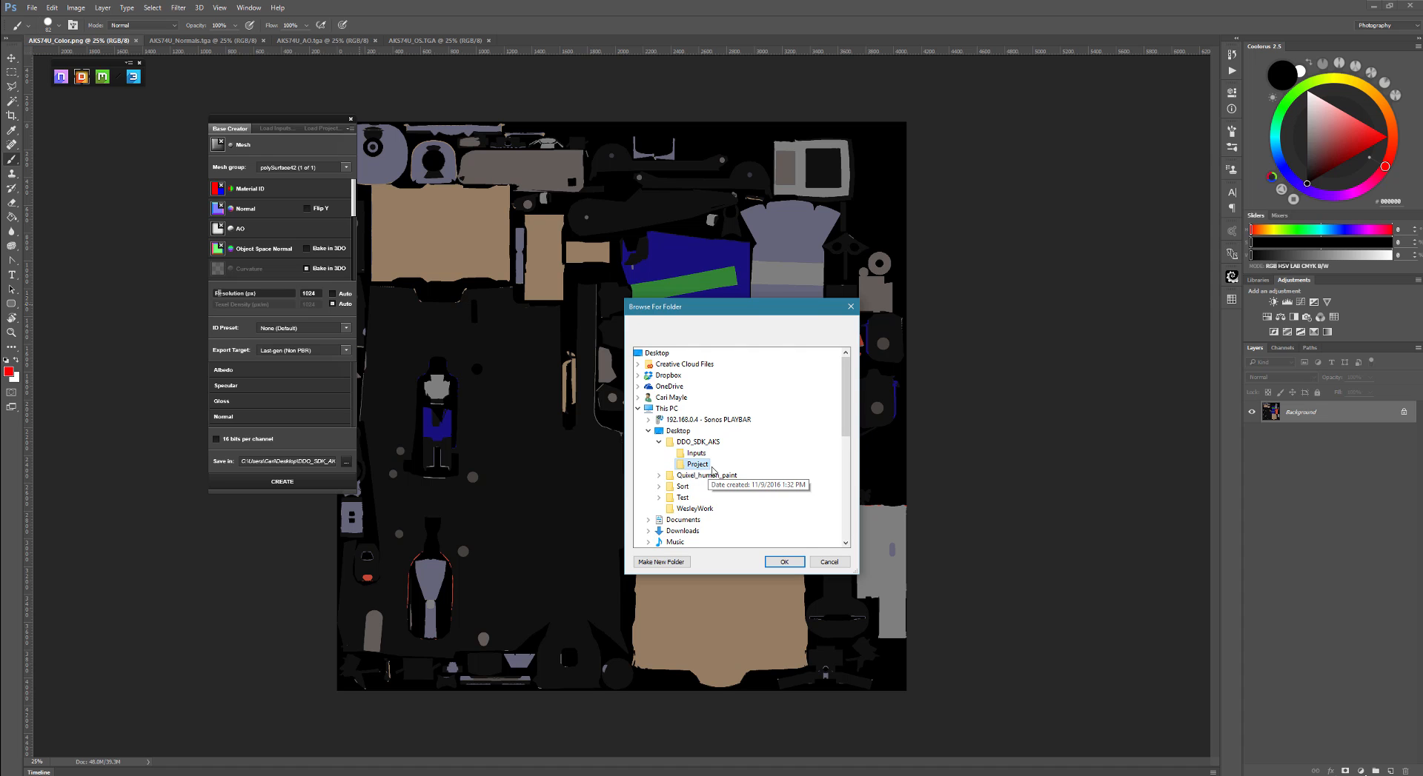
click(784, 563)
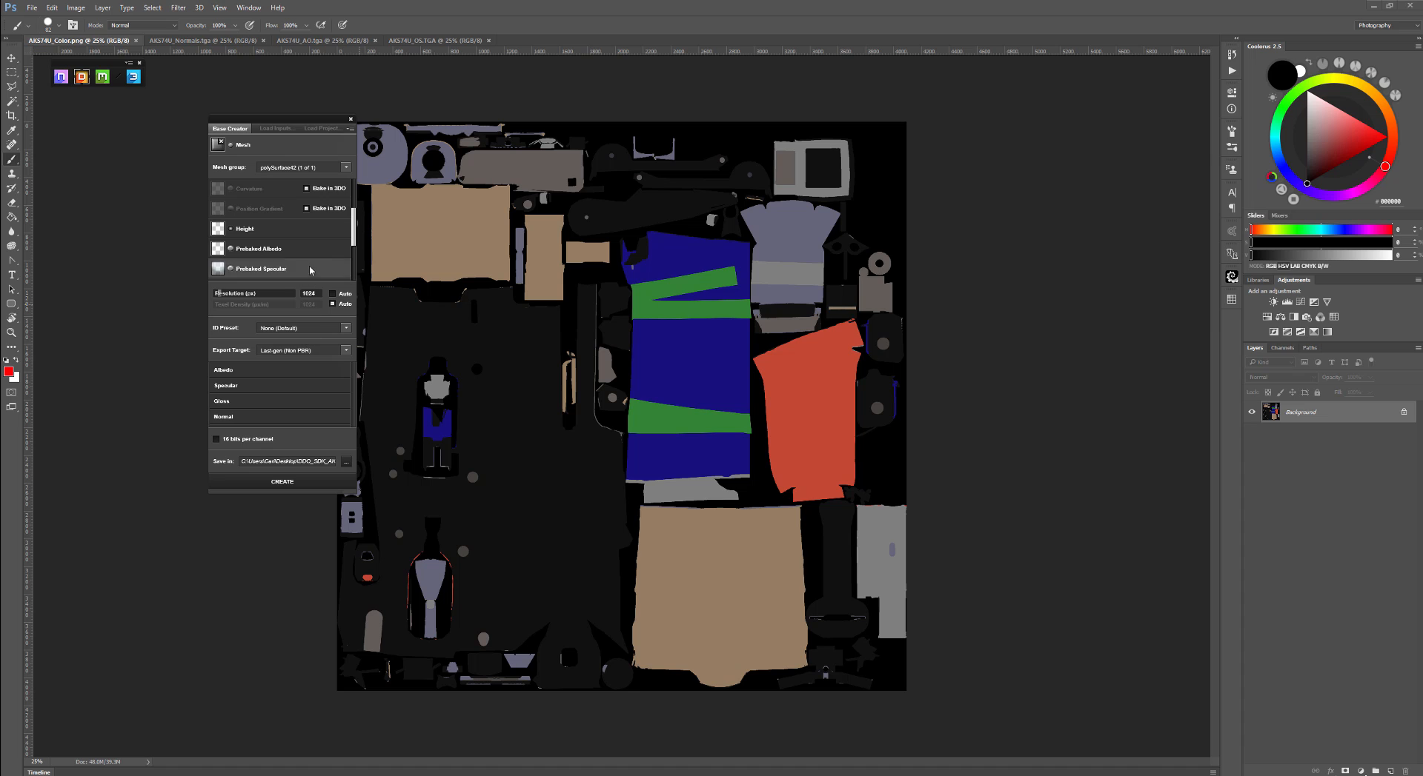
- Create the DDO project and dismiss the start-up message
scroll(315, 230, up, 3)
scroll(316, 231, up, 1)
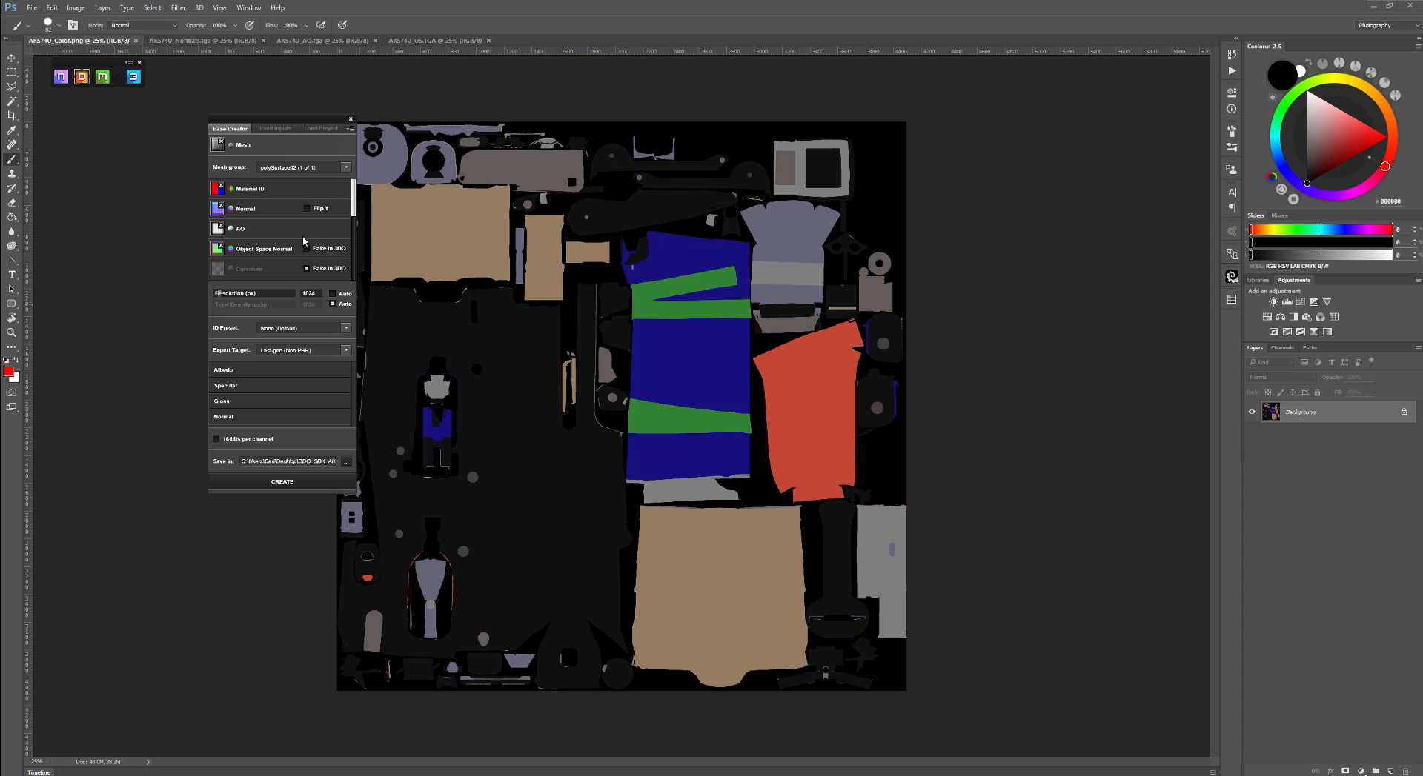
click(286, 483)
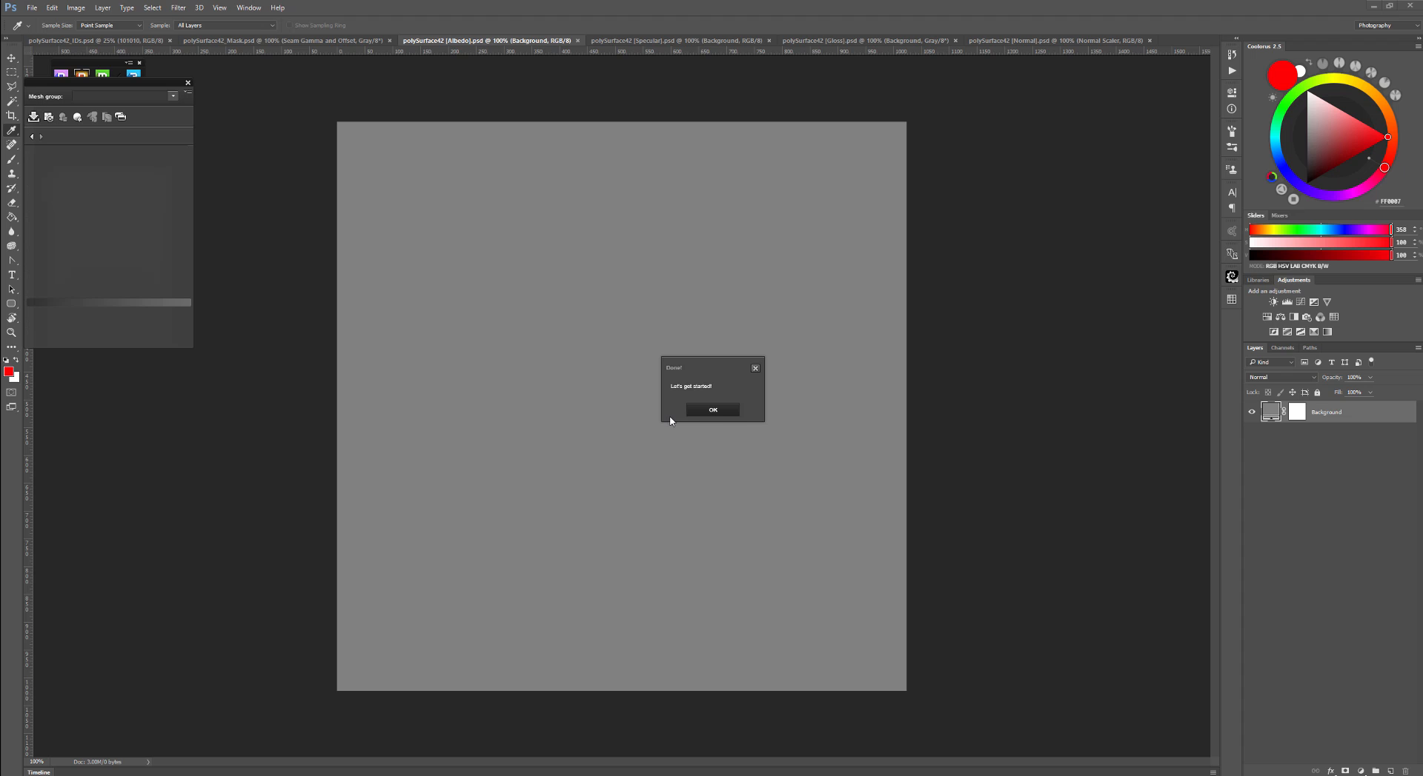
click(708, 407)
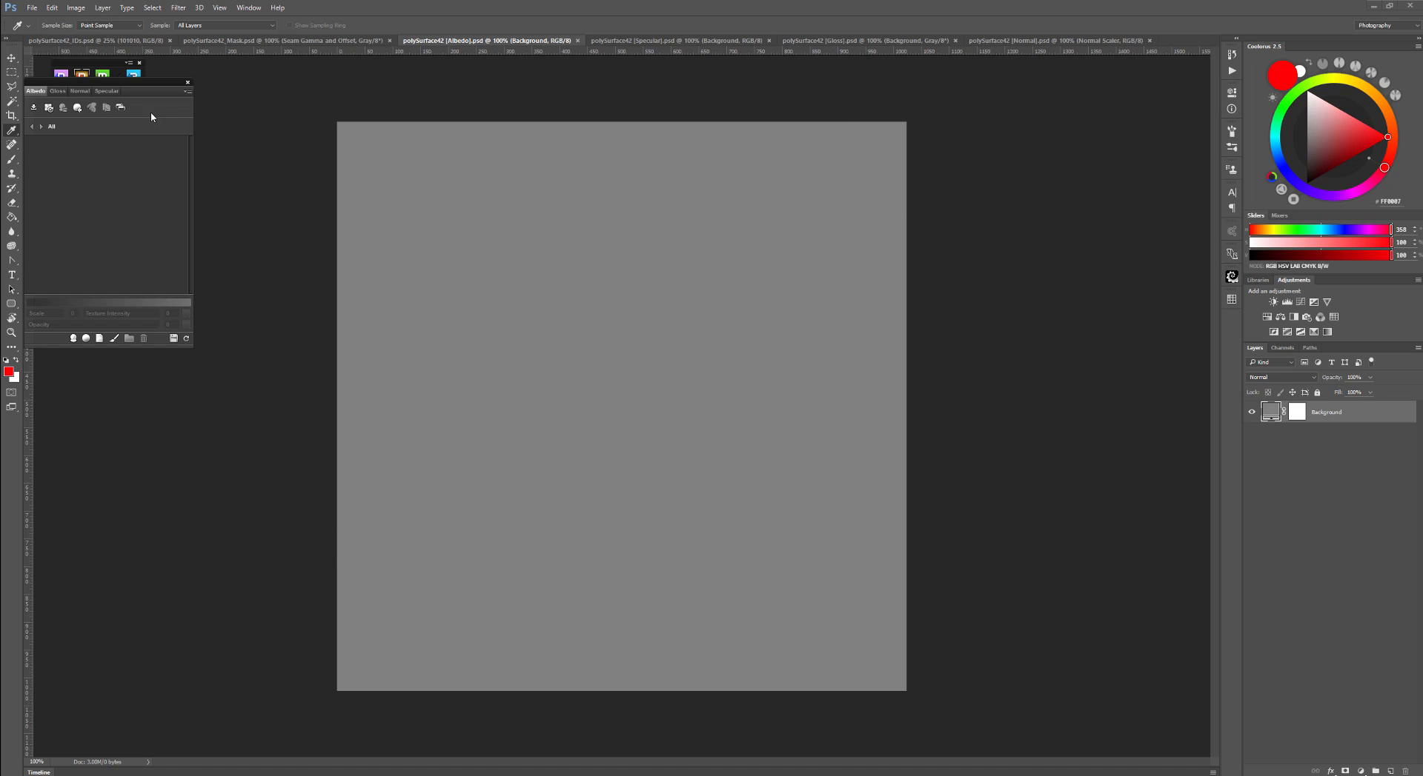
- Browse through the generated IDs, Mask, Albedo, Specular, Gloss and Normal documents
click(638, 41)
click(837, 41)
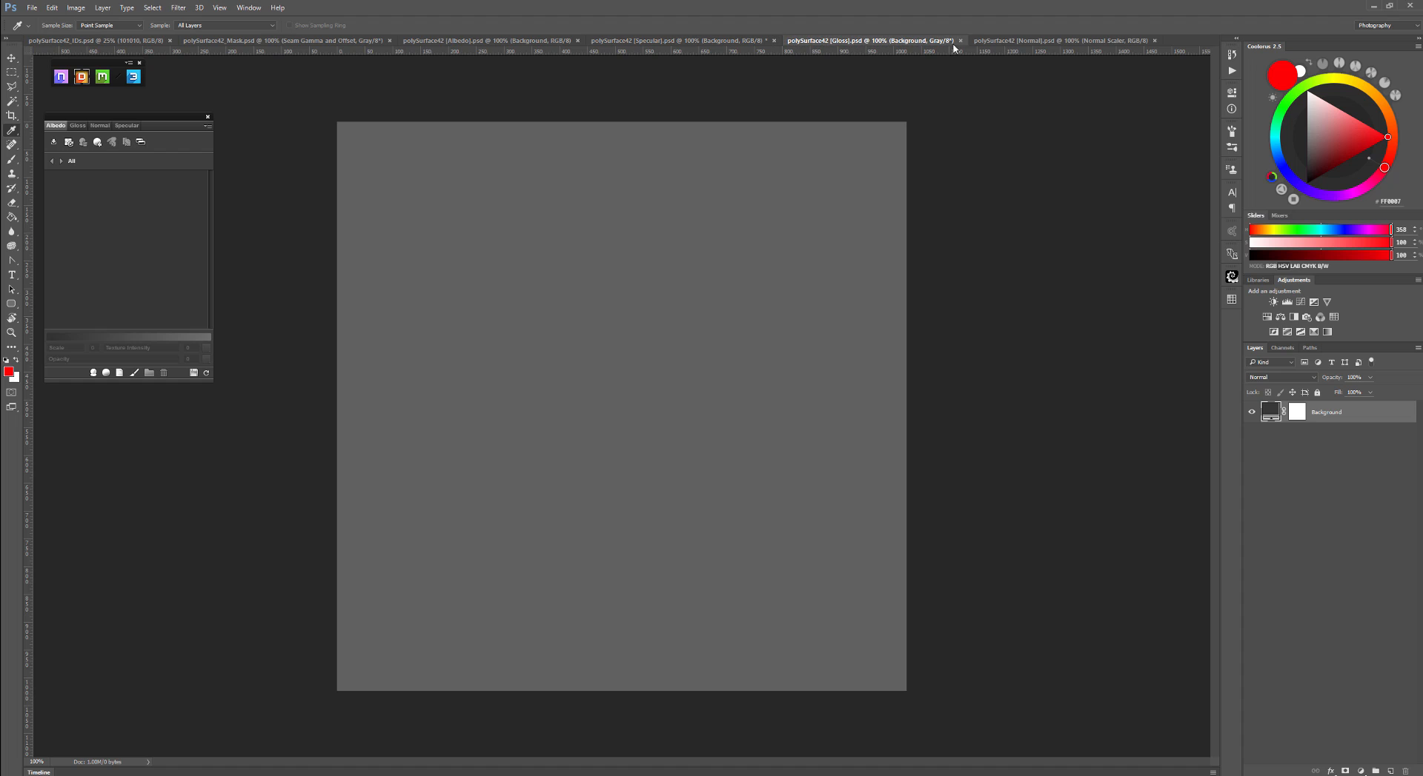
click(1020, 41)
click(874, 40)
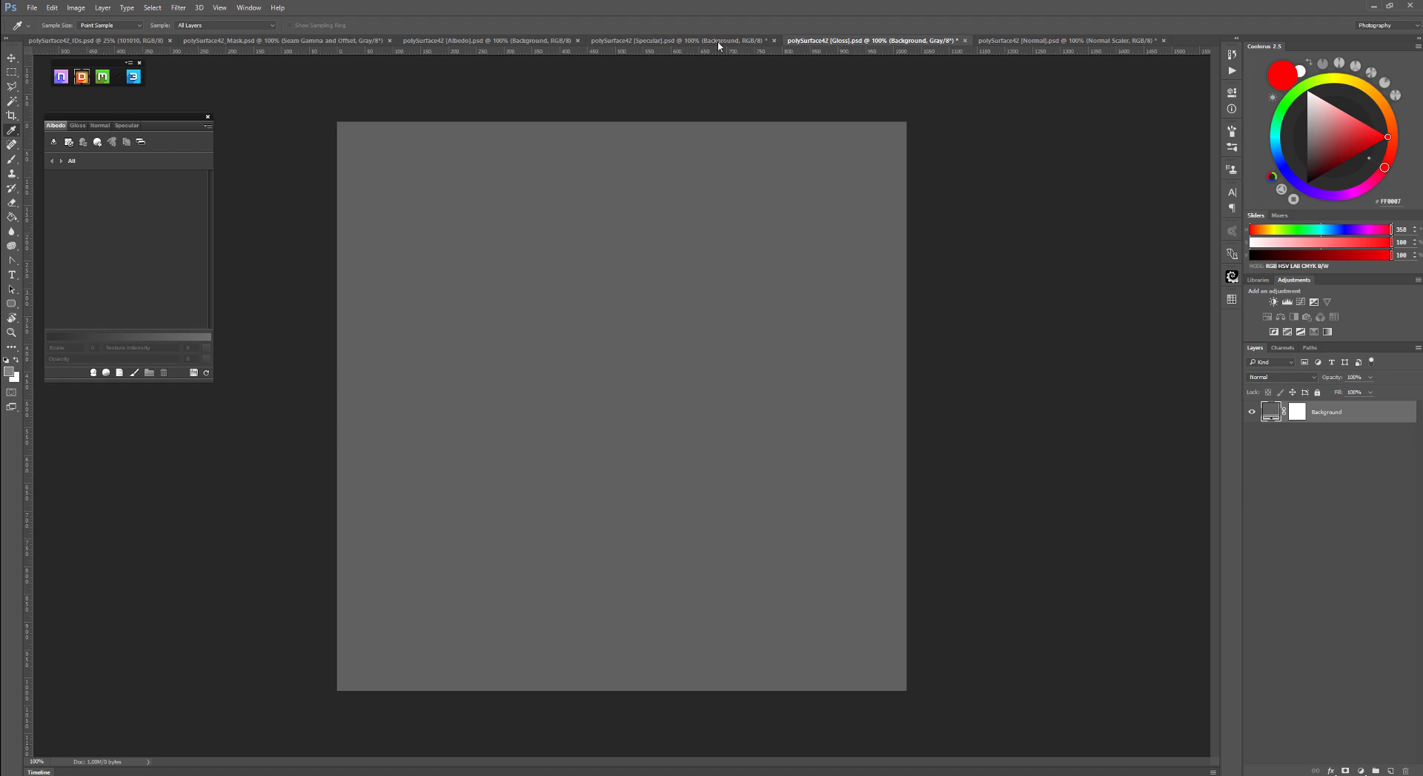
click(716, 42)
click(474, 41)
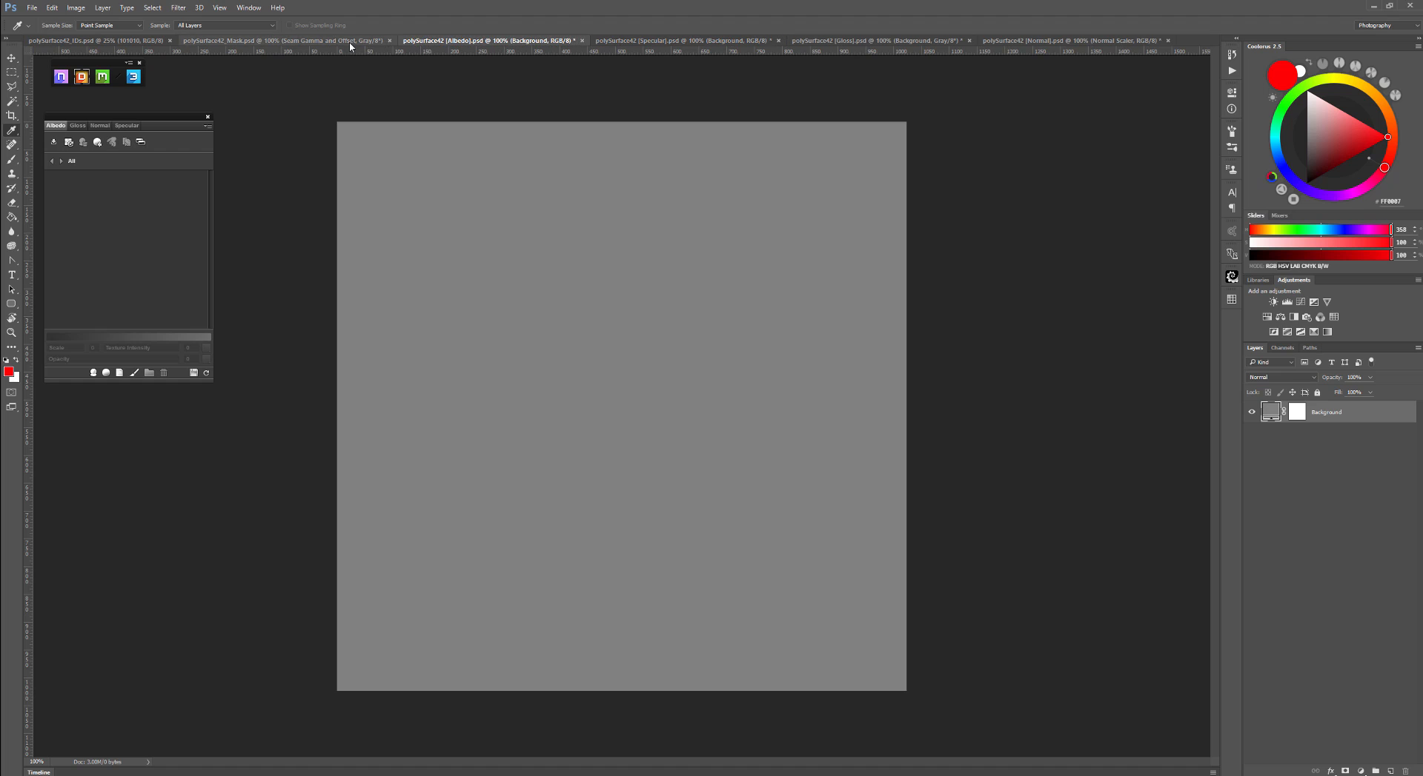
click(348, 41)
click(111, 41)
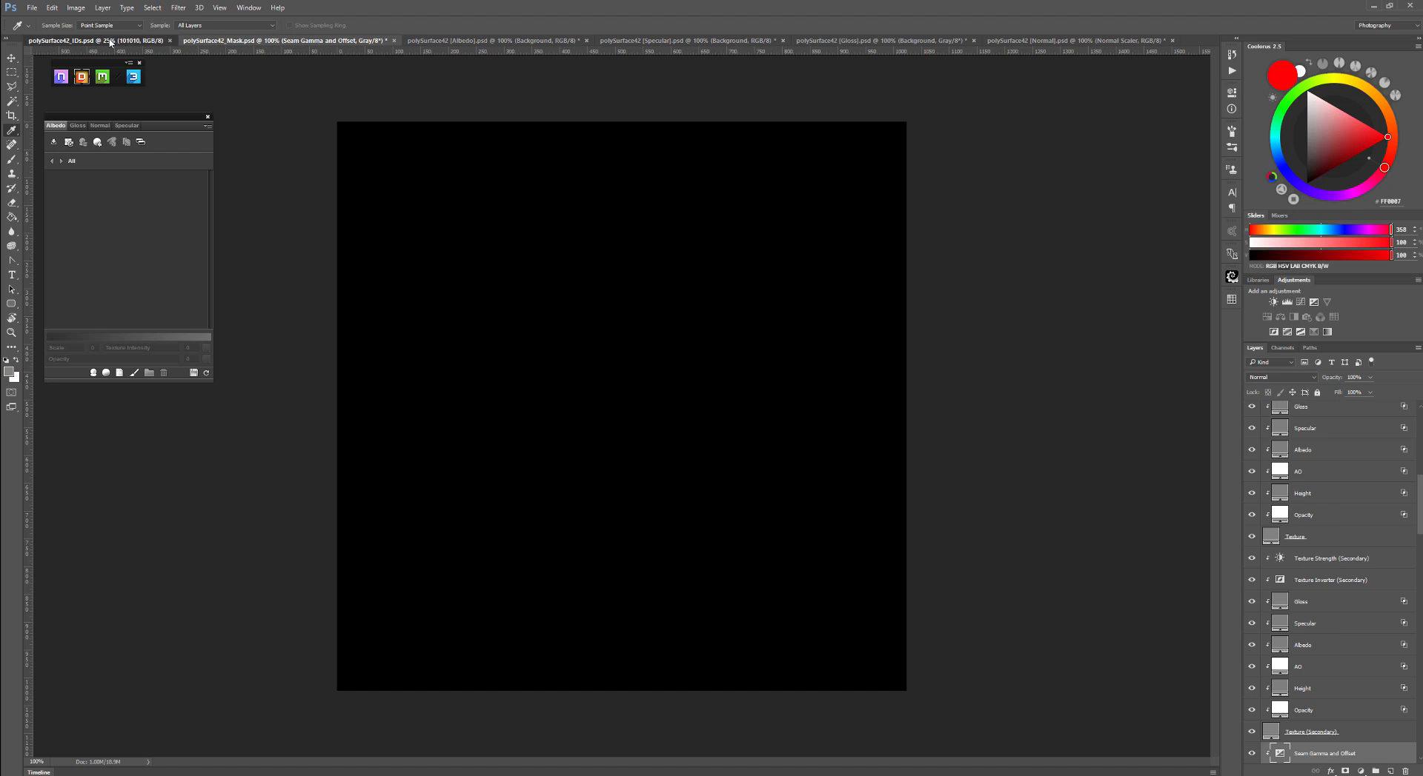
click(722, 42)
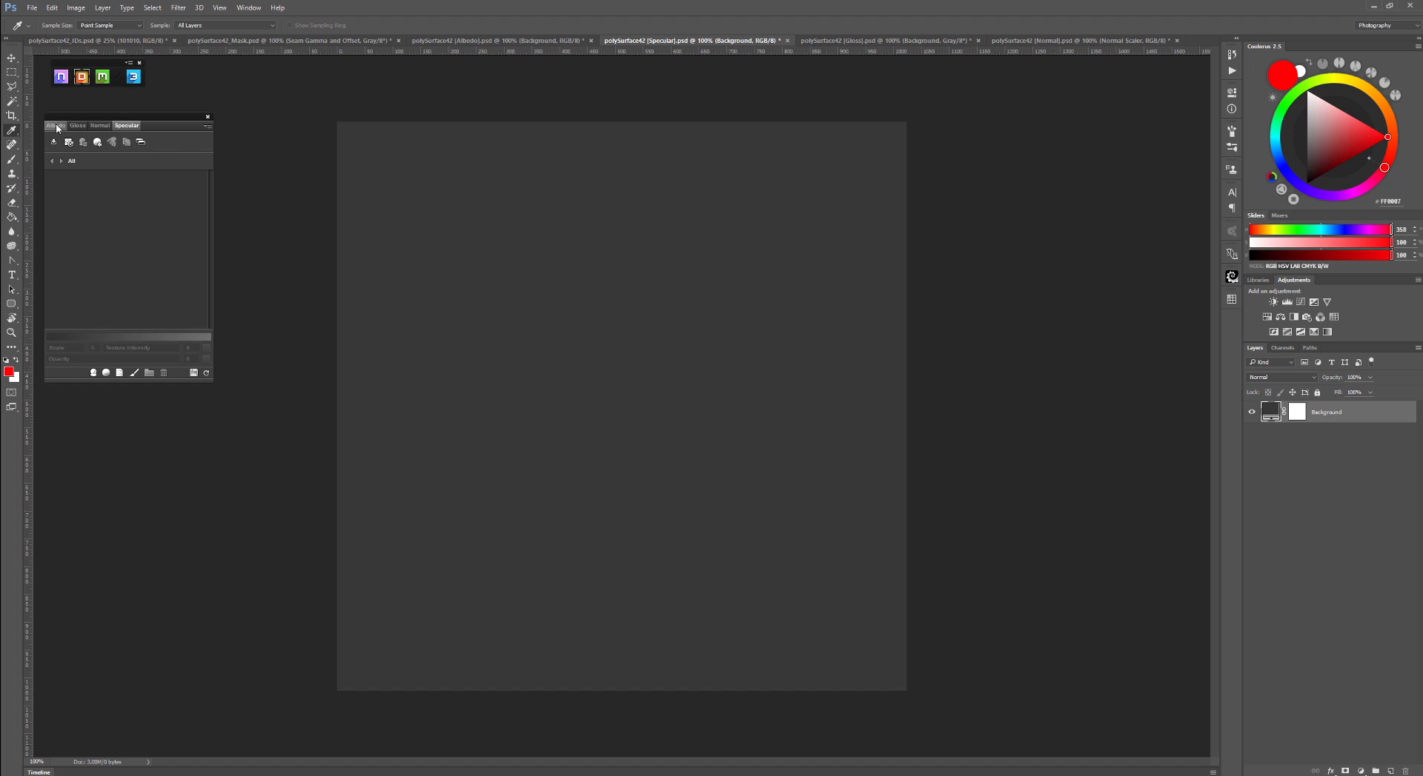
- Move the DDO panel and switch between its Albedo, Gloss, Normal and Specular channel tabs
drag(63, 126, 107, 143)
click(98, 145)
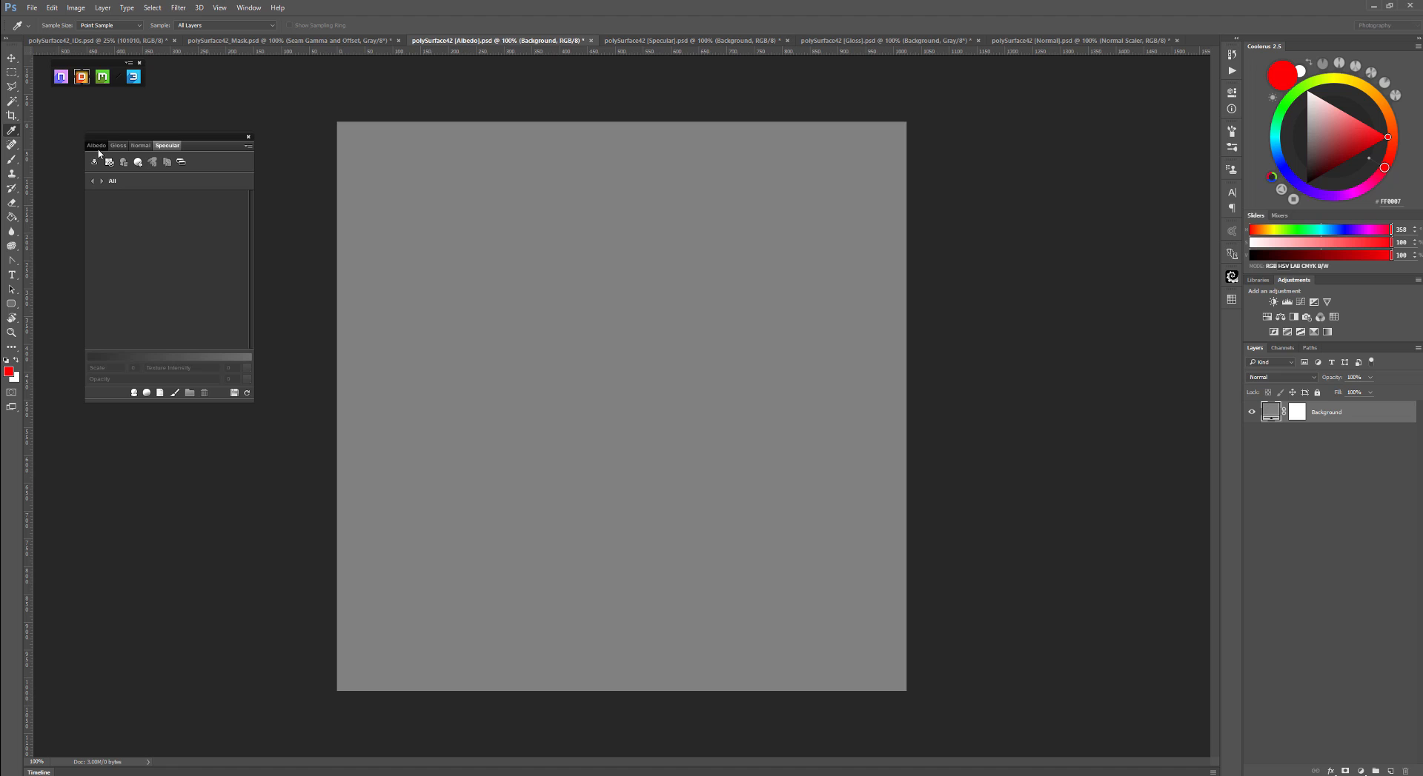
click(117, 147)
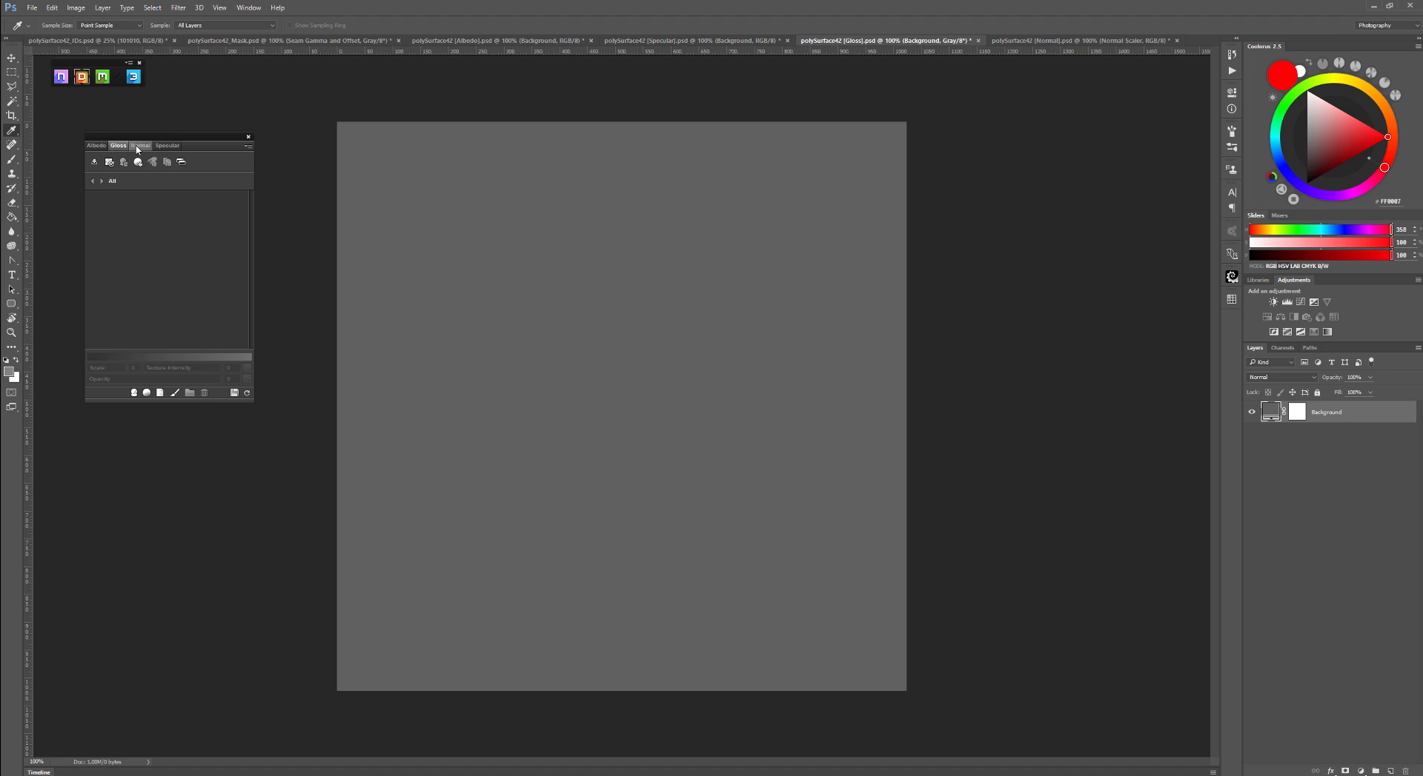
click(139, 146)
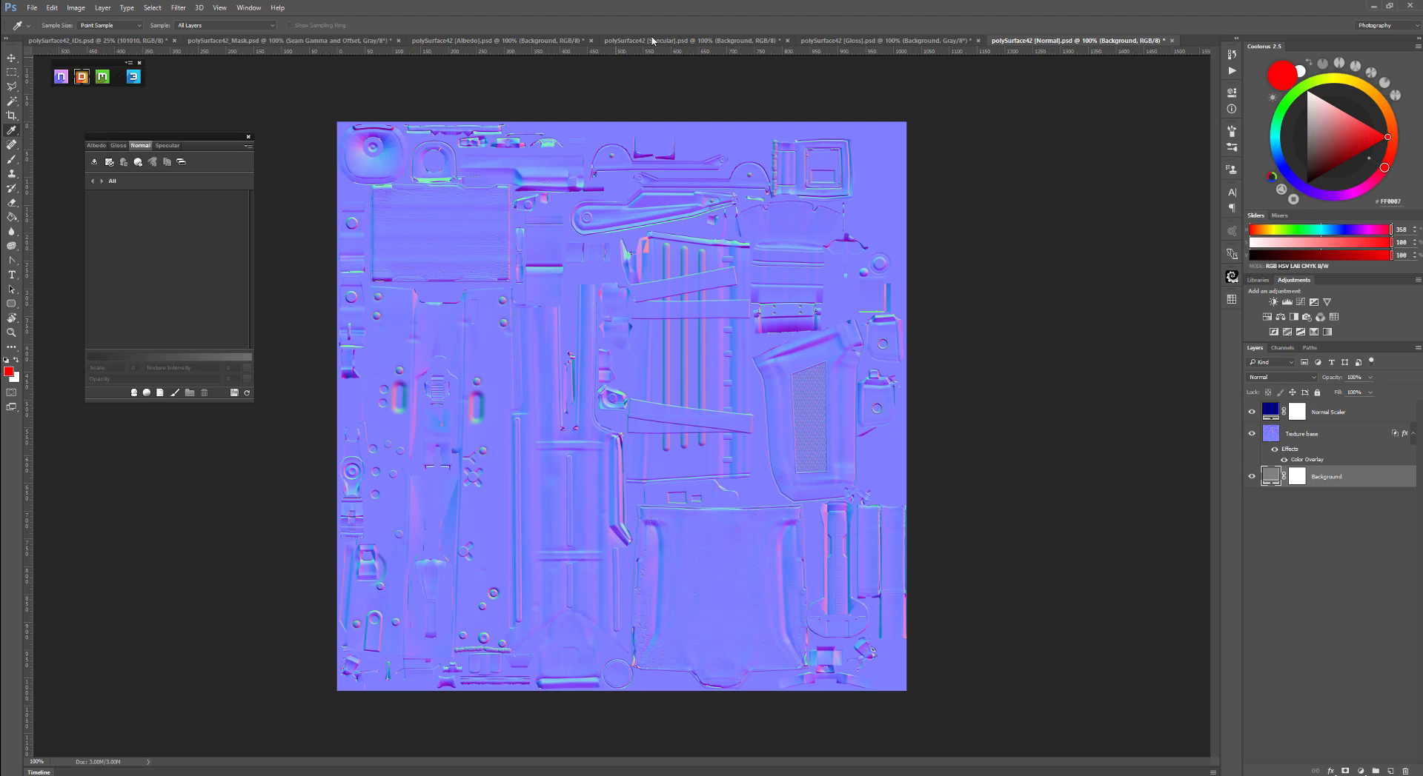
click(167, 146)
click(119, 146)
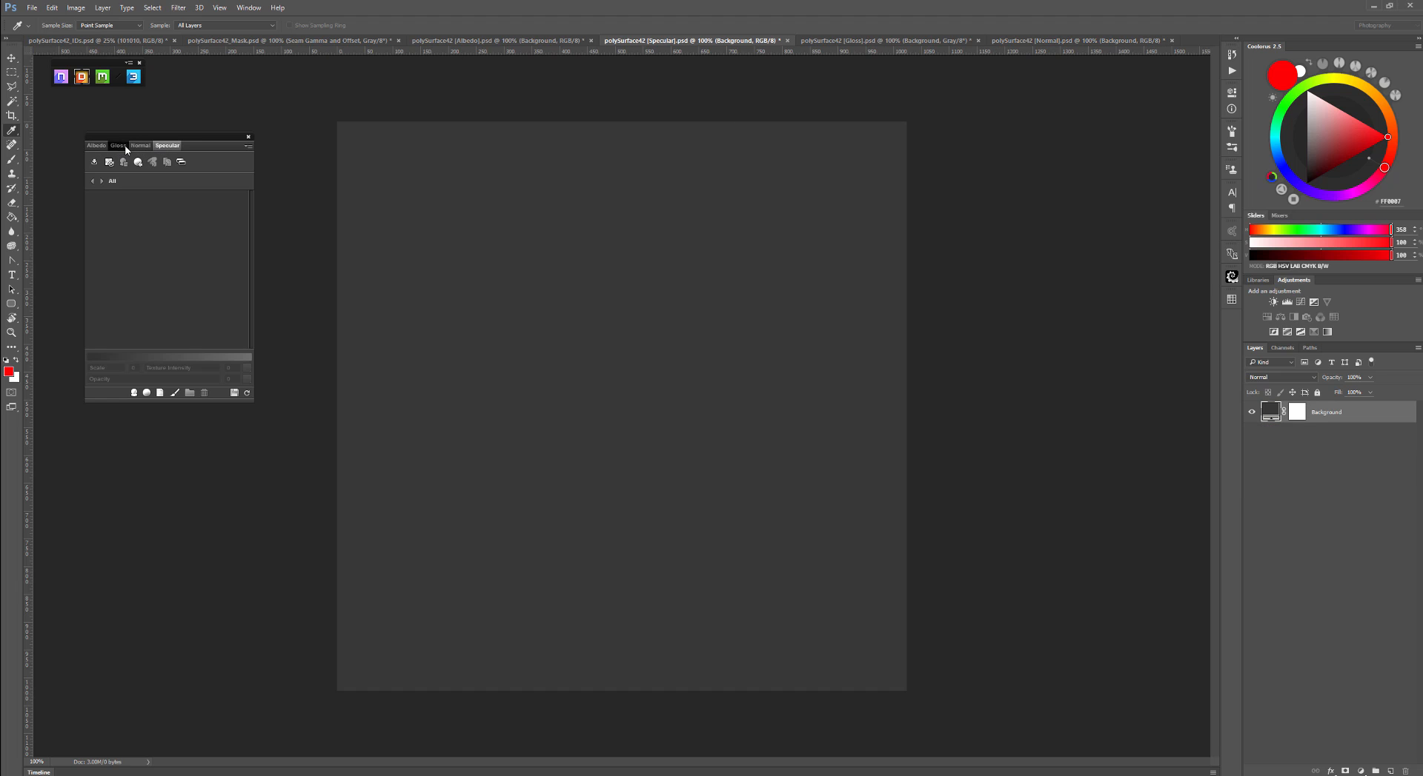
click(141, 146)
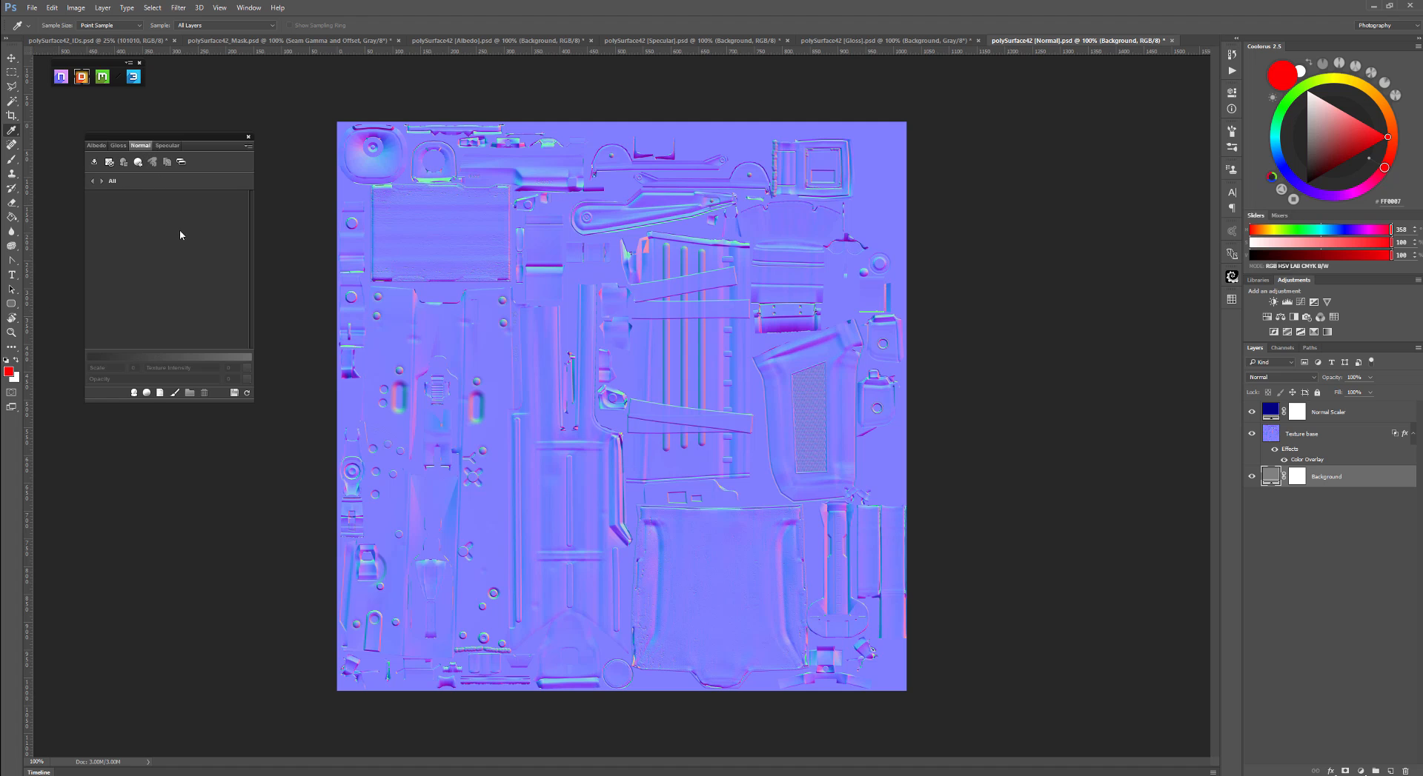
- Open the 3DO preview and rotate the gun model to inspect it
click(134, 77)
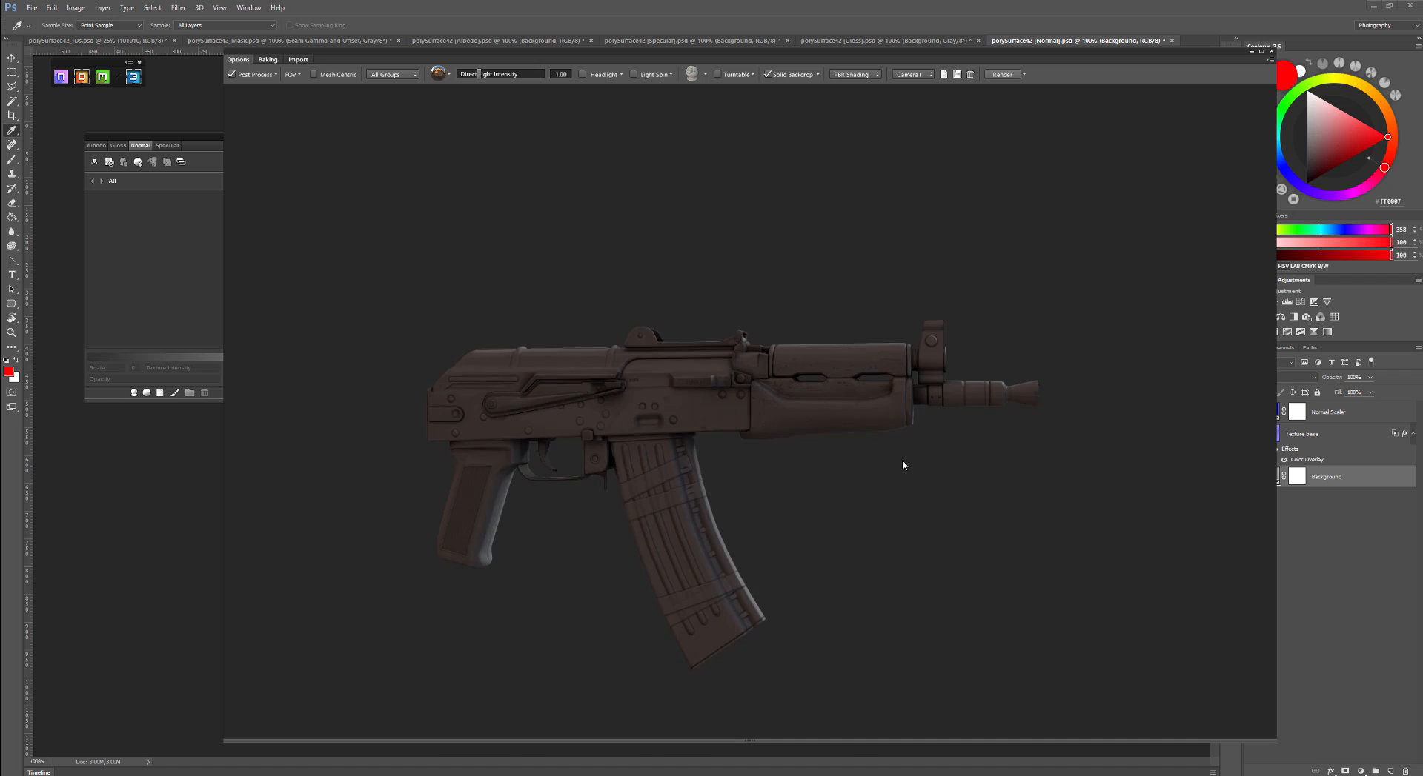
drag(901, 460, 641, 479)
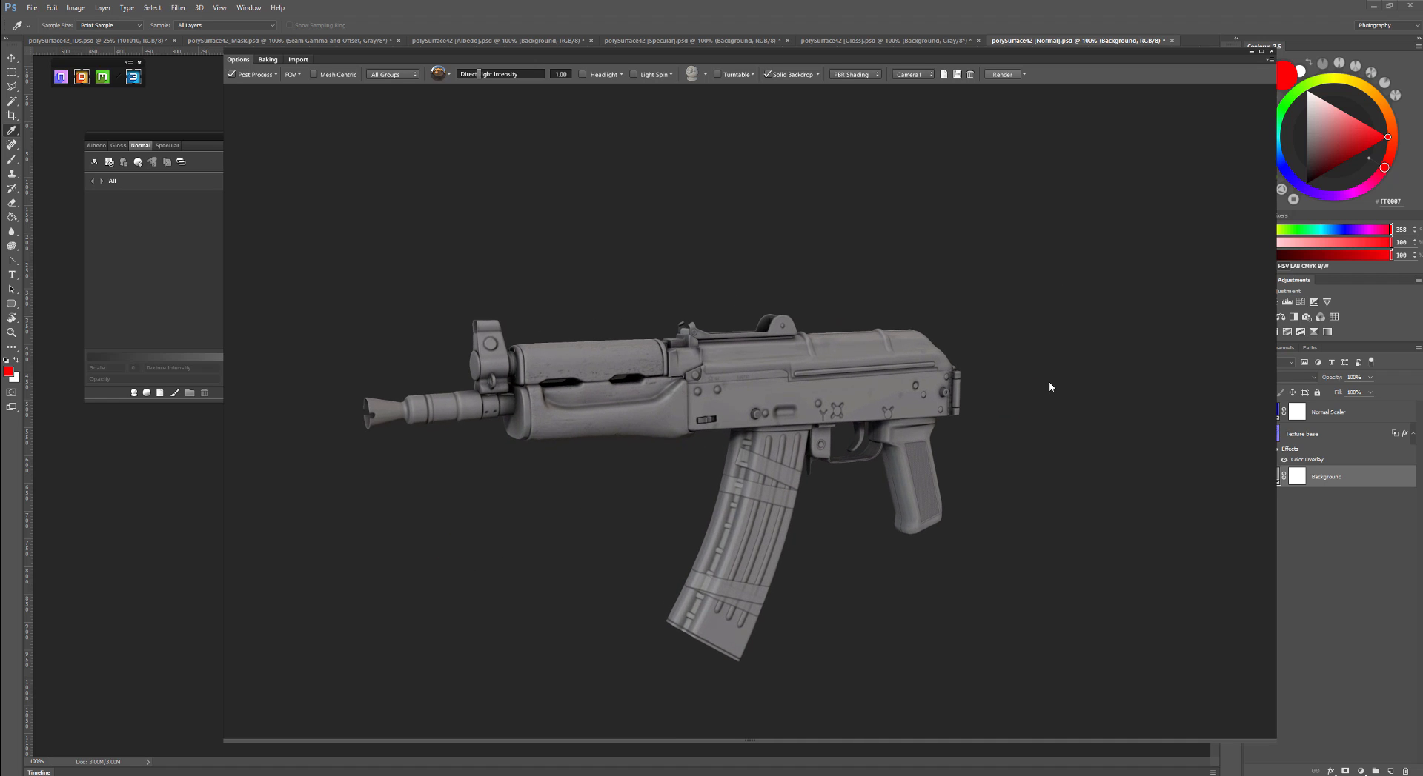